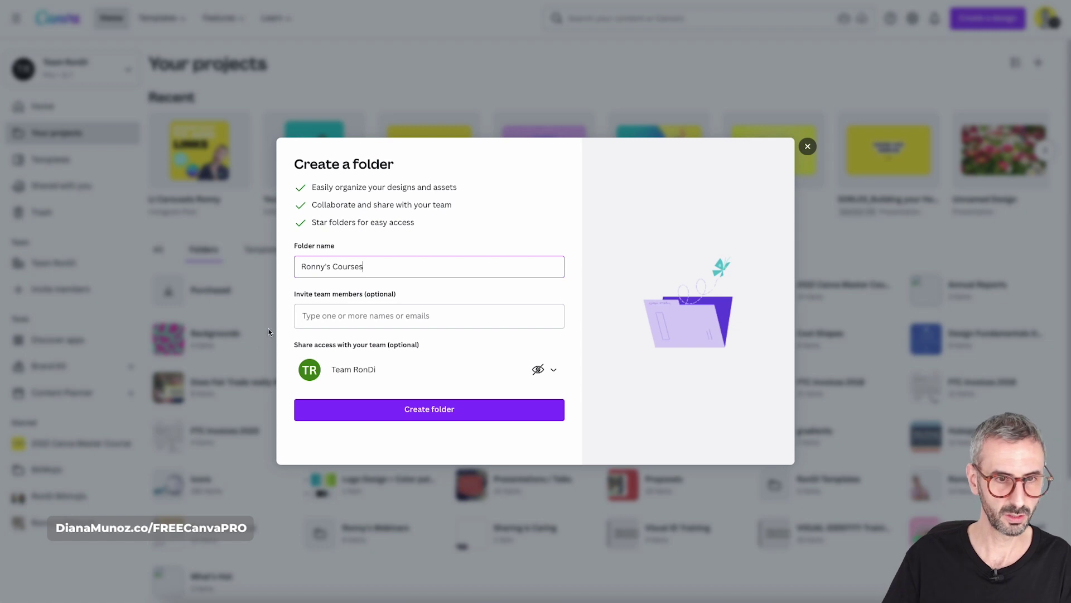
# Finish creating the courses folder, and create a second folder named "Fair Trade Connection" in the projects
pyautogui.click(449, 410)
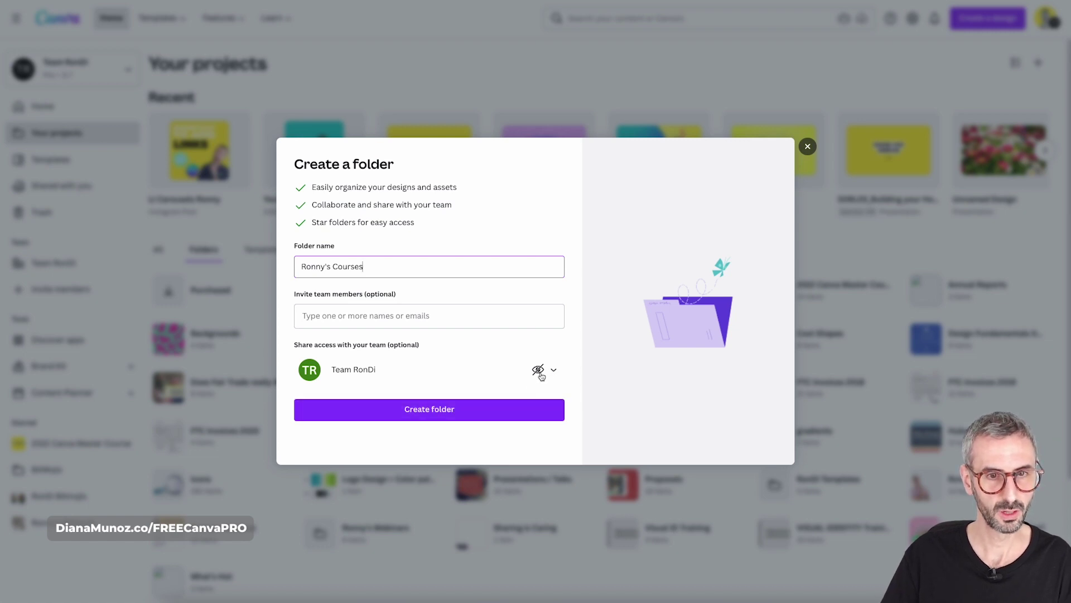
pyautogui.click(471, 410)
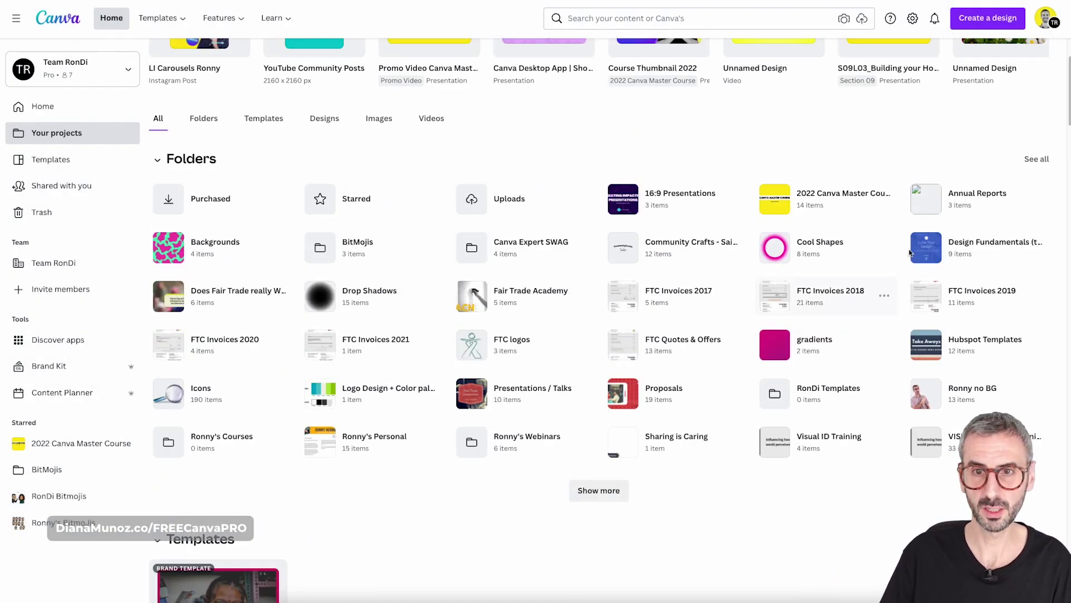
pyautogui.scroll(3, 1021, 149)
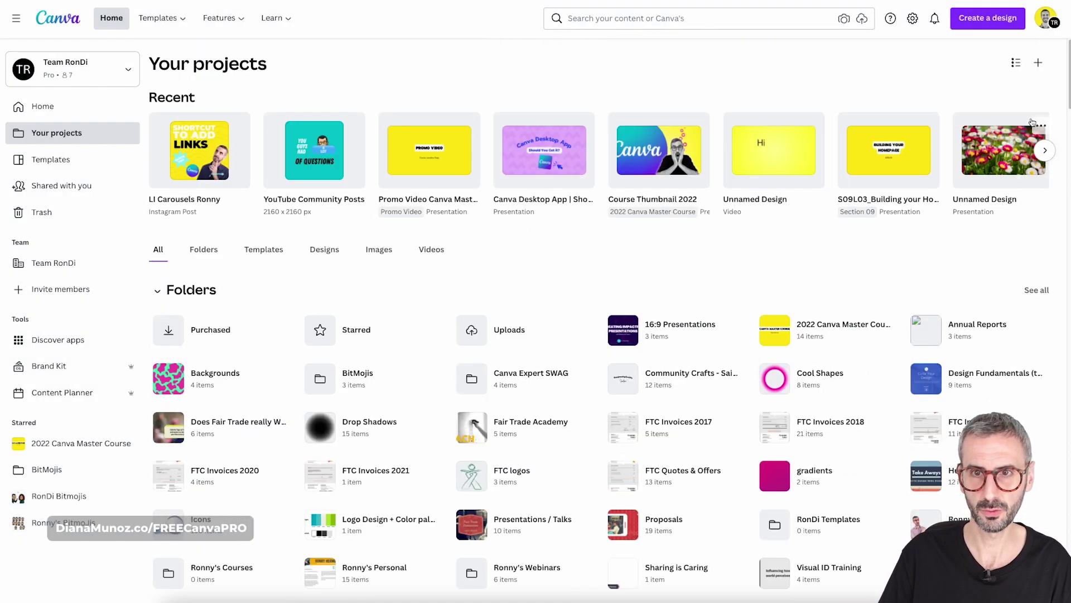
pyautogui.click(1038, 63)
pyautogui.click(961, 115)
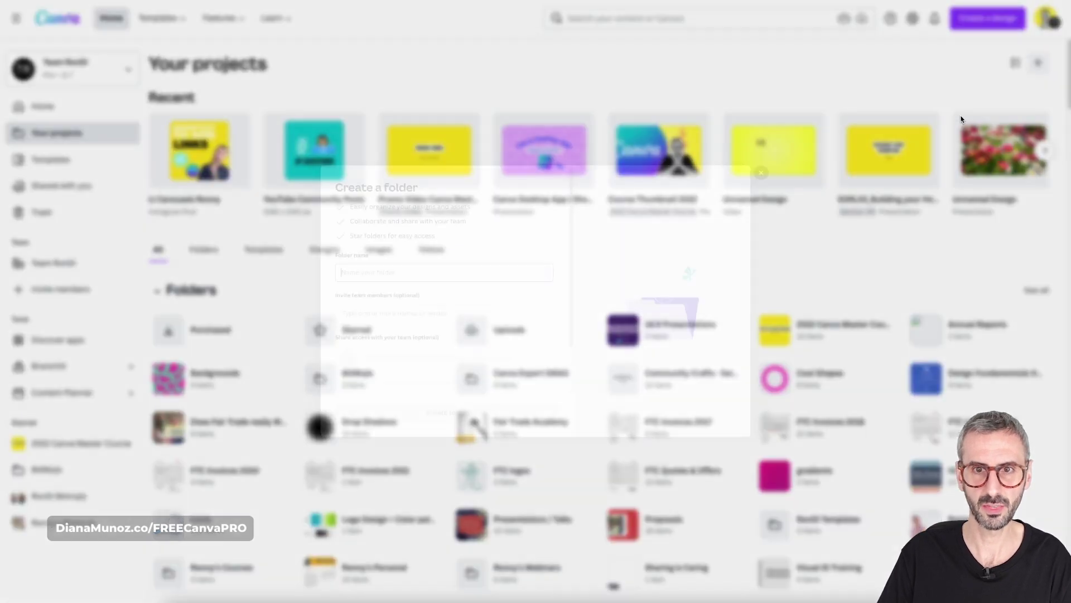
pyautogui.write('Fair Trade Connection')
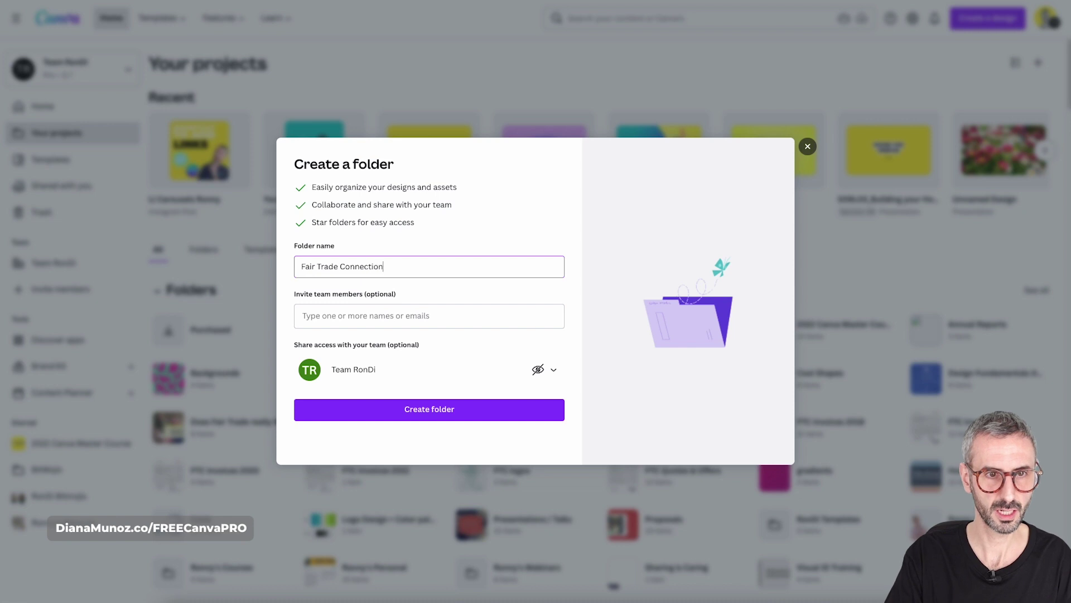
pyautogui.click(419, 409)
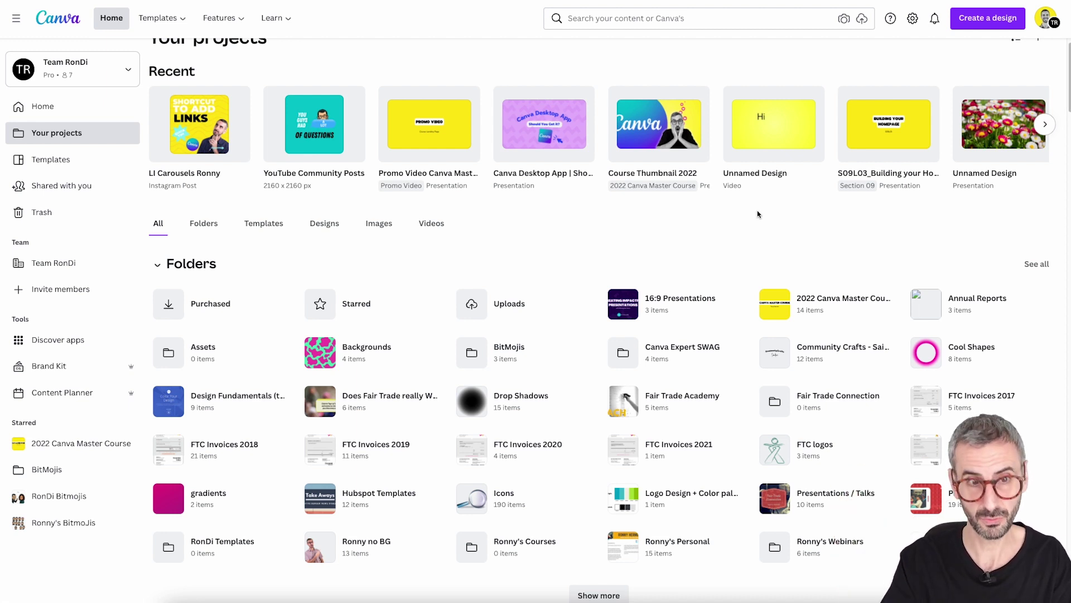
# Show only folders in the projects list and open the "16:9 Presentations" folder
pyautogui.scroll(-1, 223, 240)
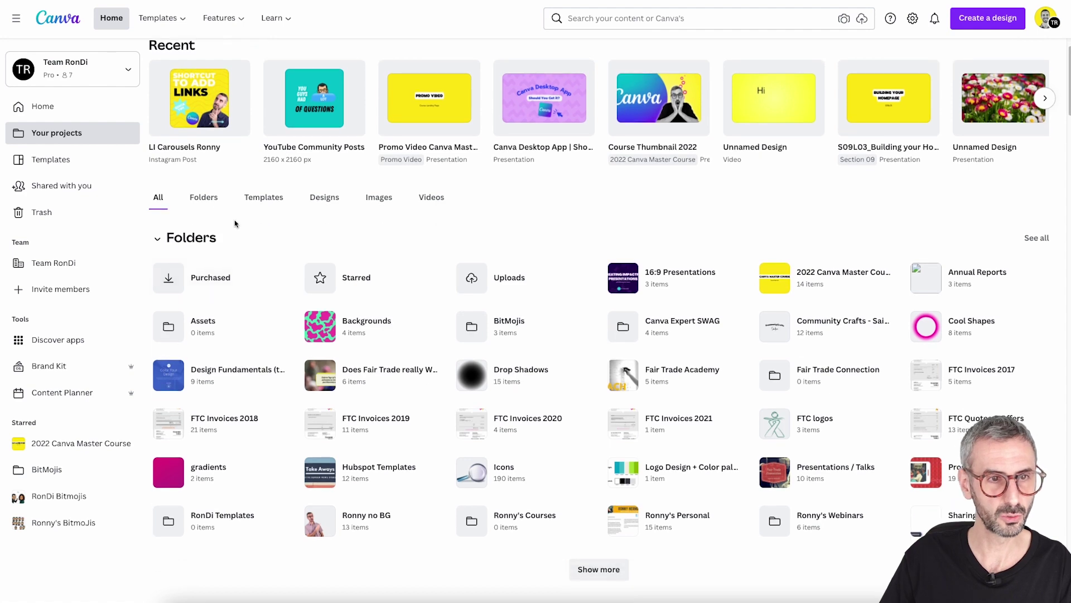
pyautogui.click(202, 198)
pyautogui.scroll(-4, 279, 290)
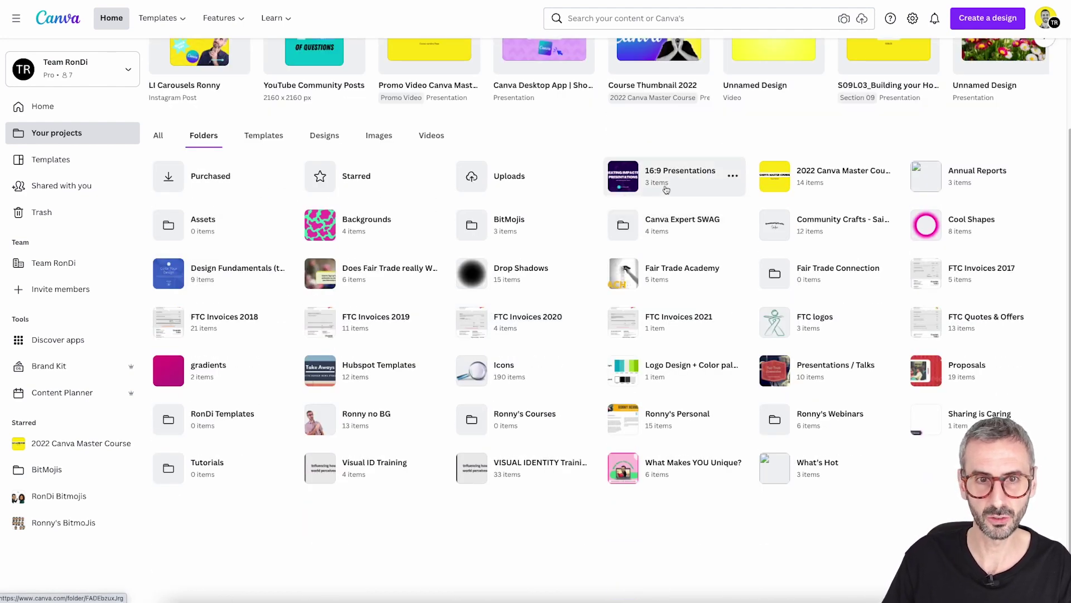
pyautogui.click(695, 180)
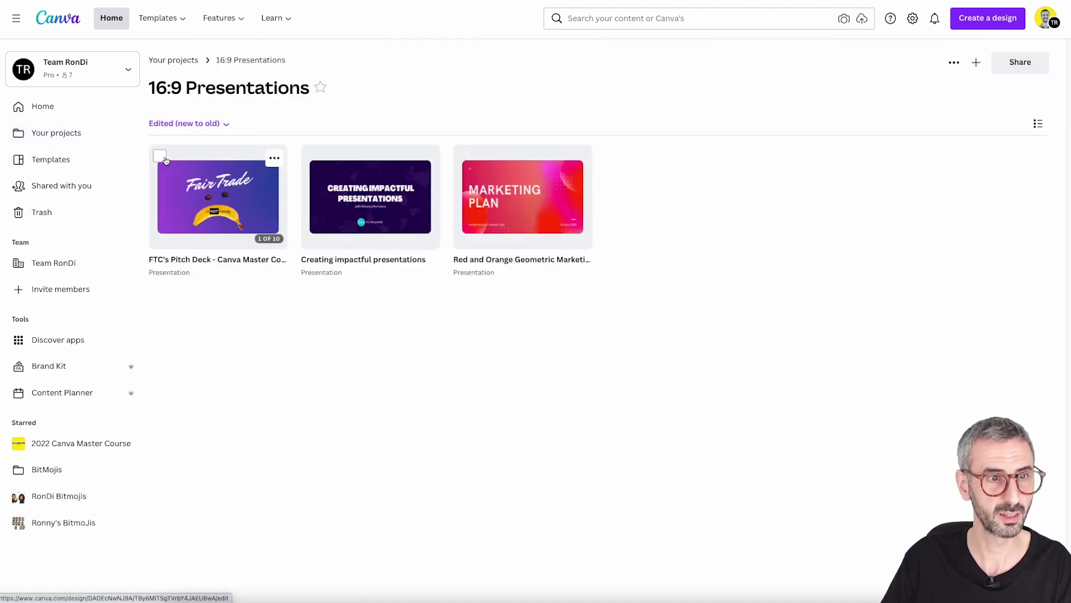
# Move all three designs in the "16:9 Presentations" folder to the "Presentations / Talks" folder under Your Projects
pyautogui.click(160, 157)
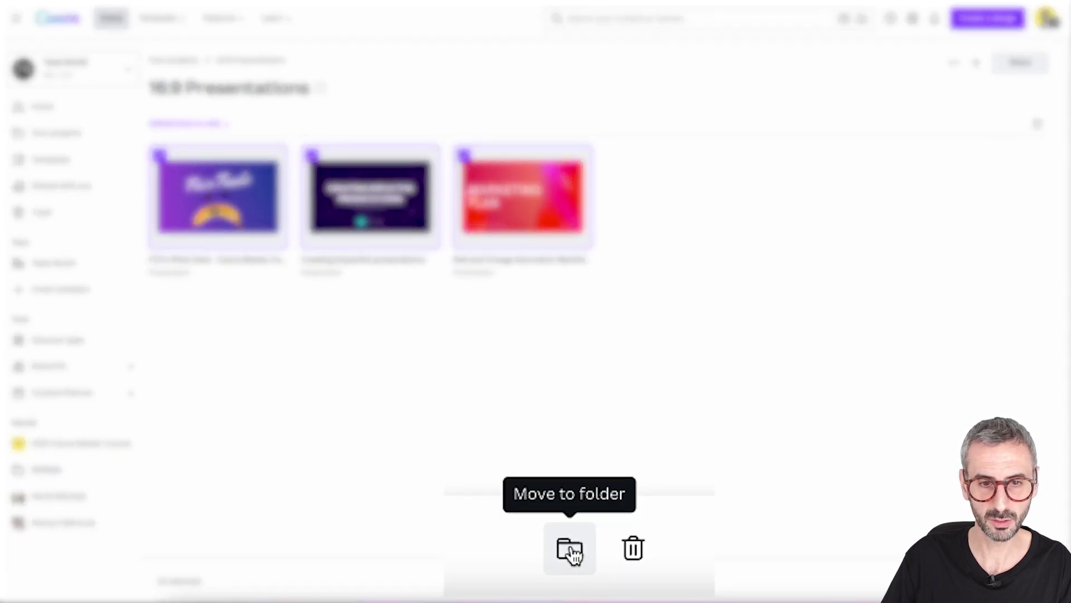
pyautogui.click(570, 550)
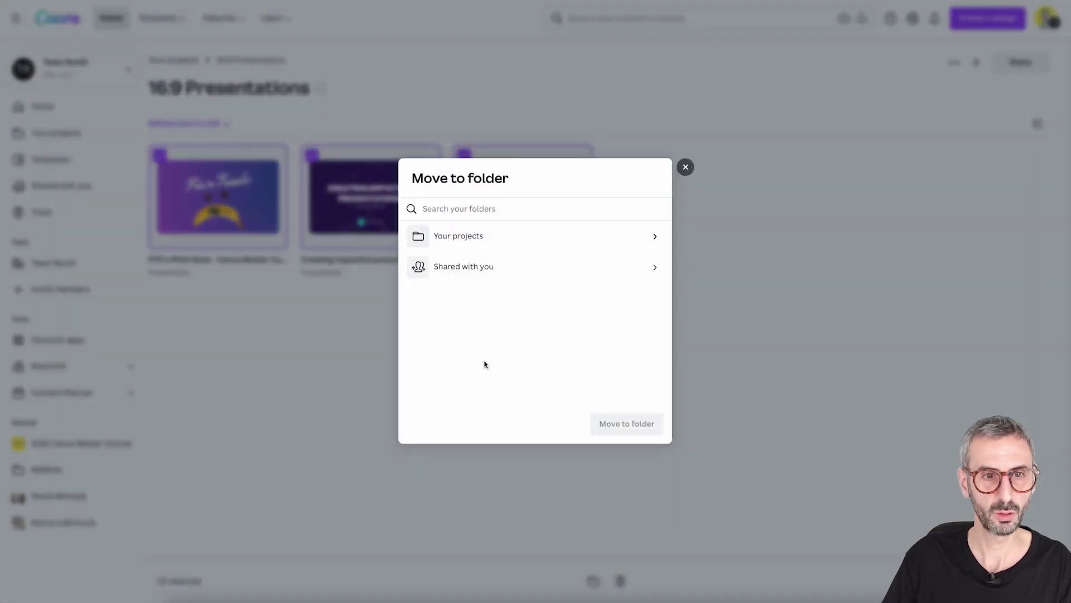
pyautogui.click(653, 237)
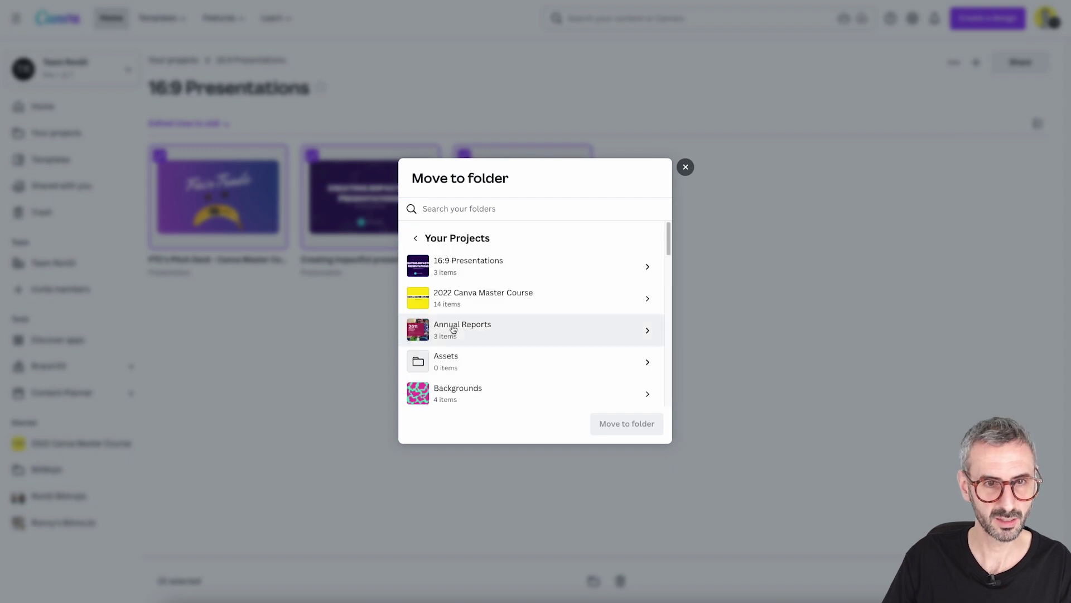
pyautogui.scroll(-1, 453, 332)
pyautogui.scroll(-5, 453, 329)
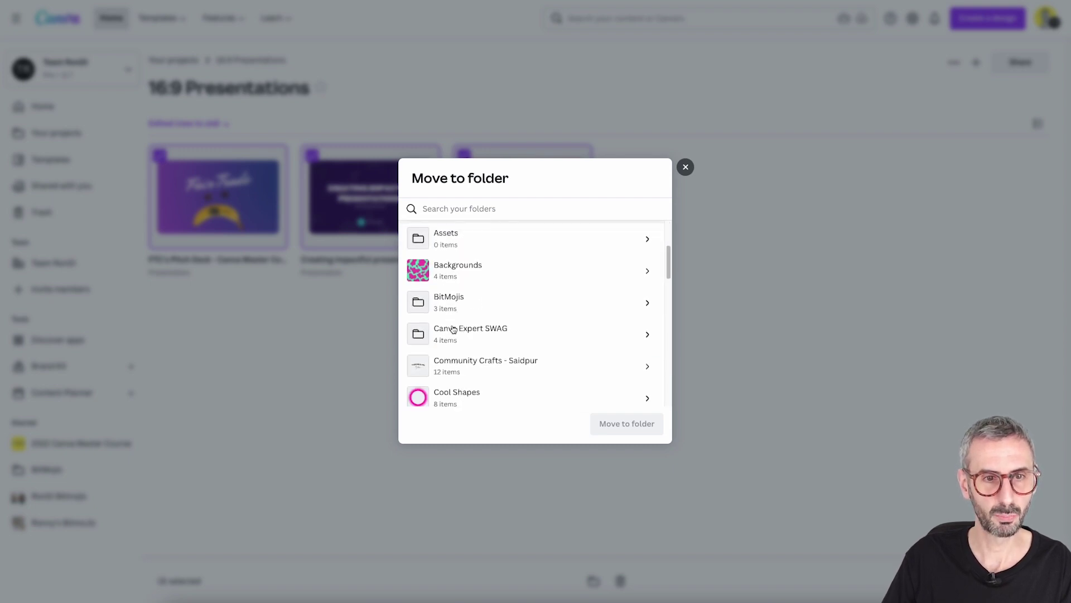
pyautogui.scroll(-3, 453, 329)
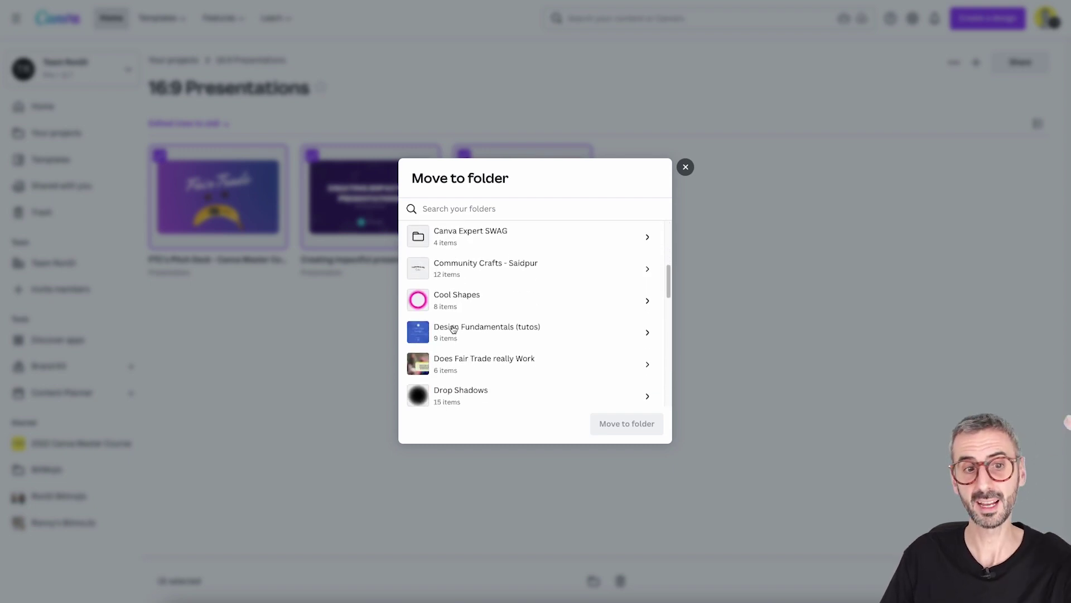
pyautogui.scroll(-5, 453, 329)
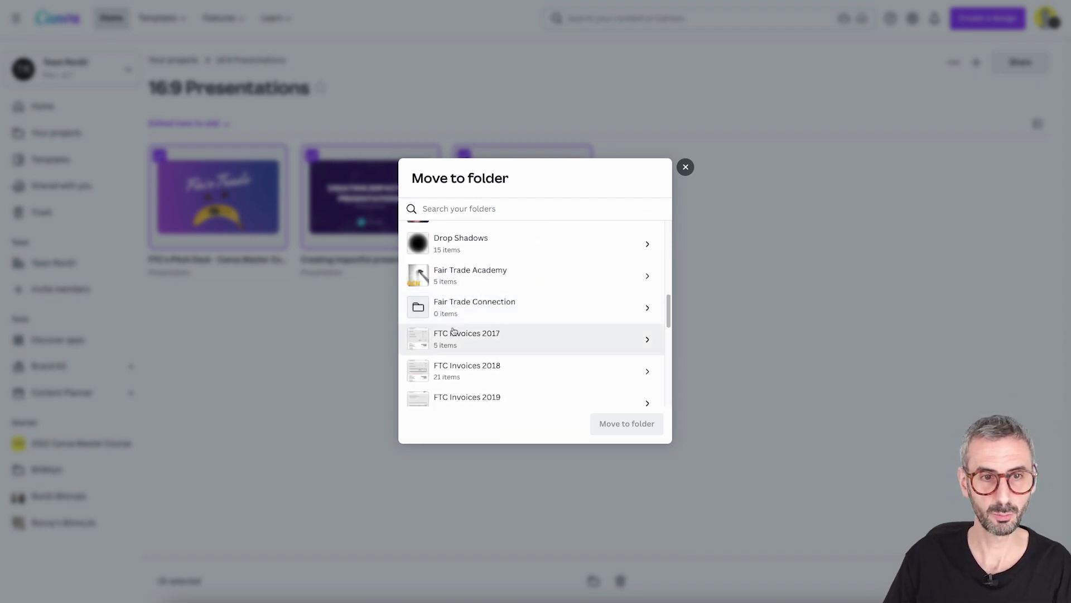
pyautogui.scroll(-5, 515, 383)
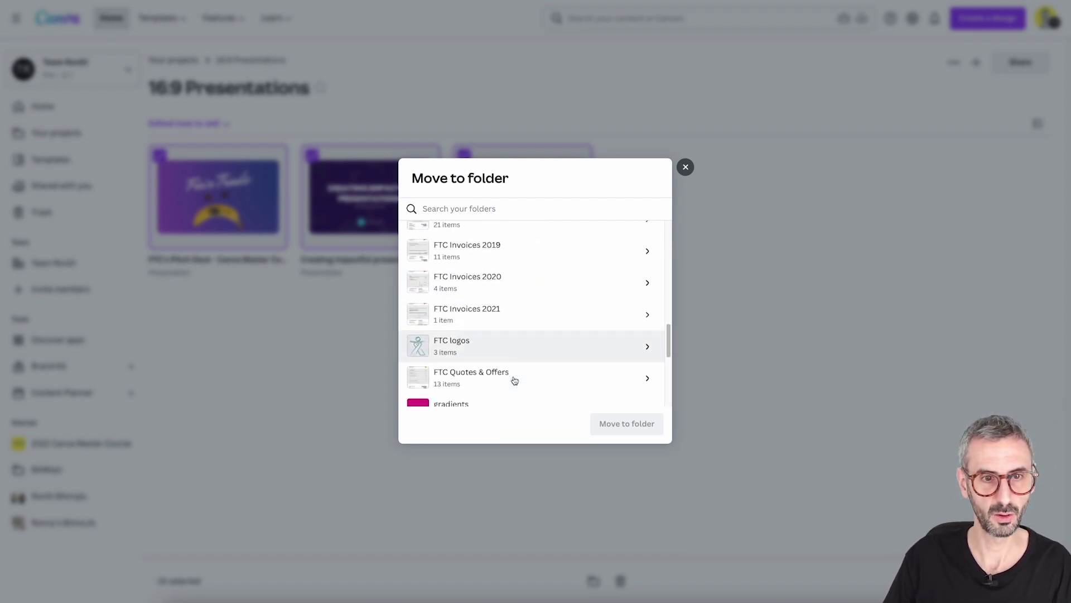
pyautogui.scroll(-3, 515, 380)
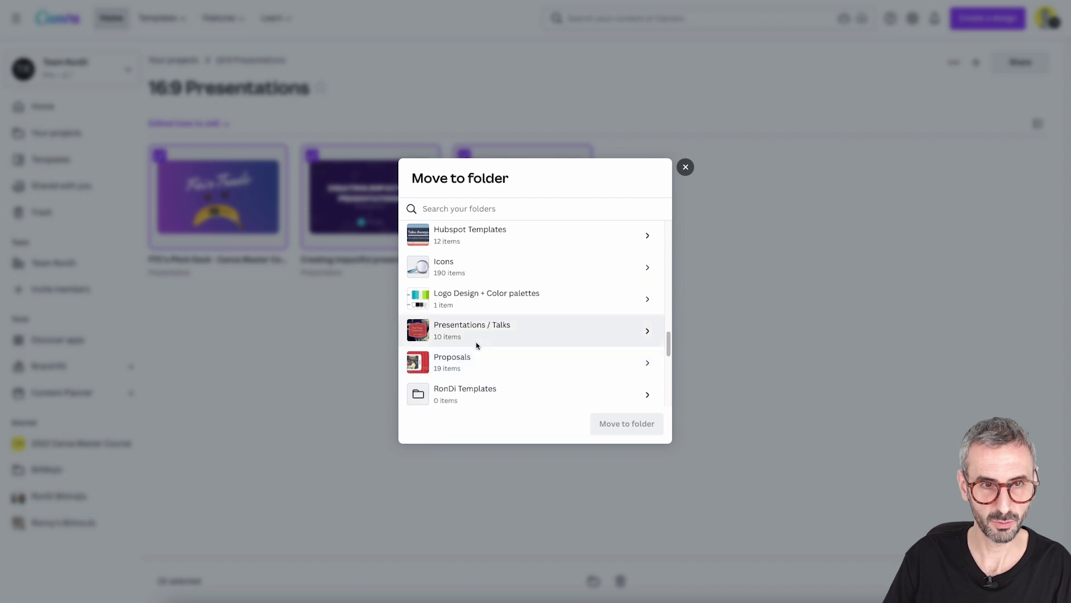
pyautogui.click(625, 335)
pyautogui.click(653, 430)
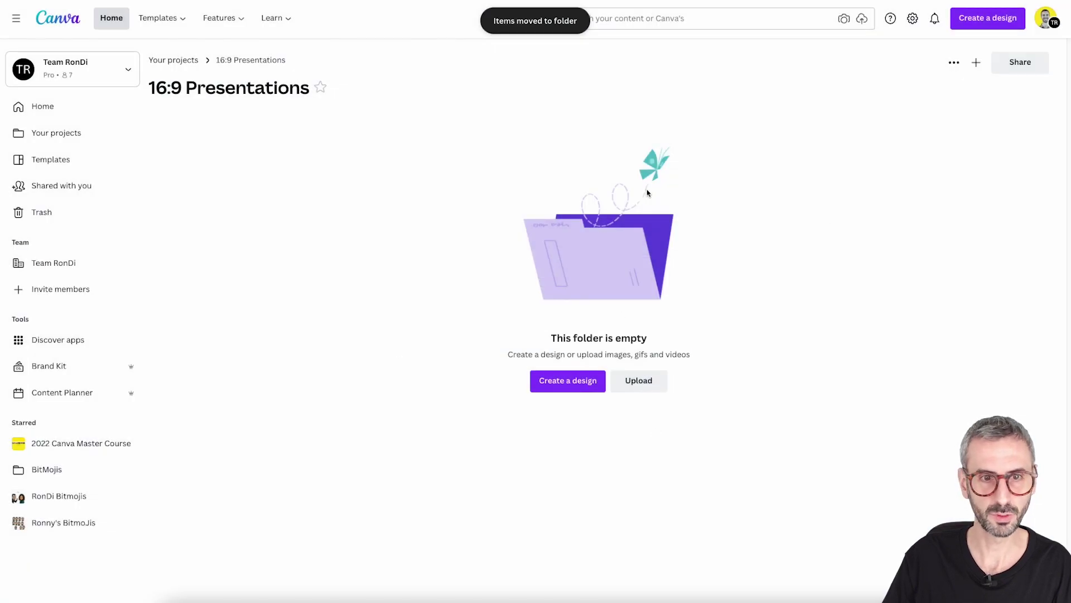
# Delete the emptied "16:9 Presentations" folder
pyautogui.click(953, 70)
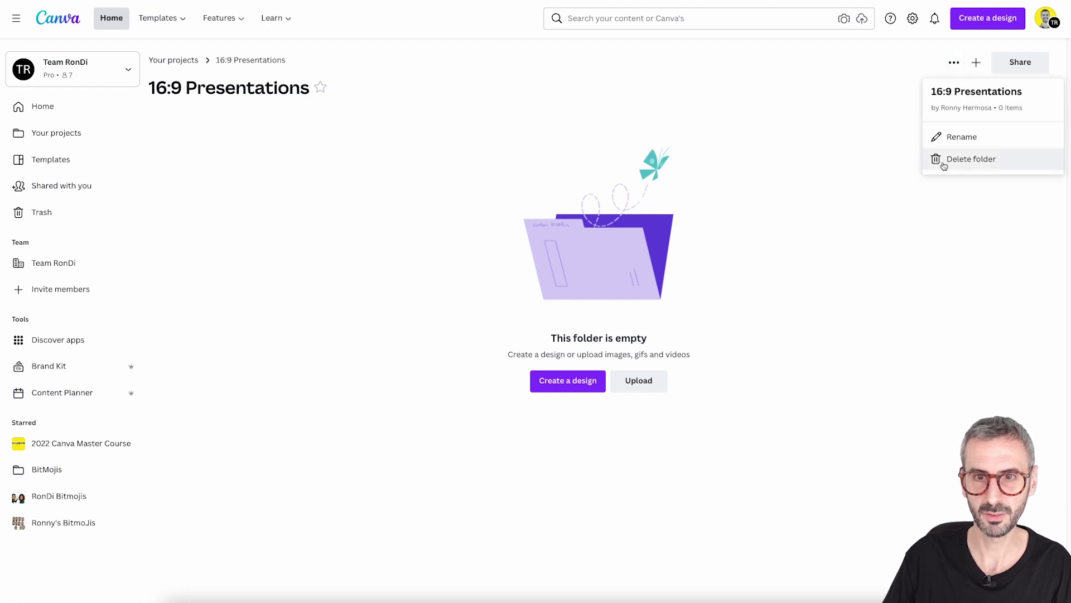
pyautogui.click(911, 88)
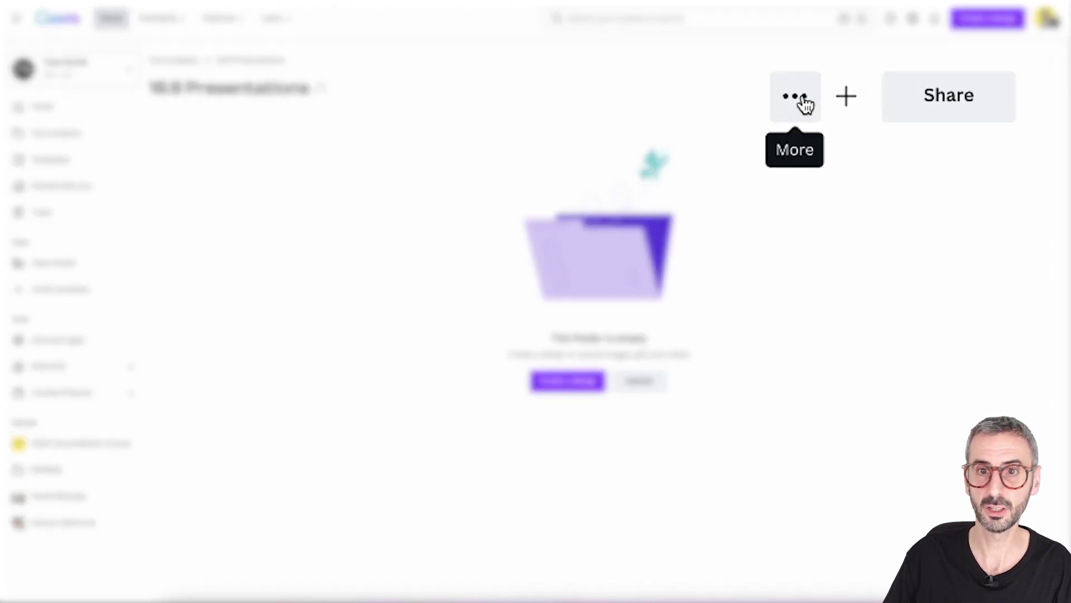
pyautogui.click(954, 63)
pyautogui.click(900, 206)
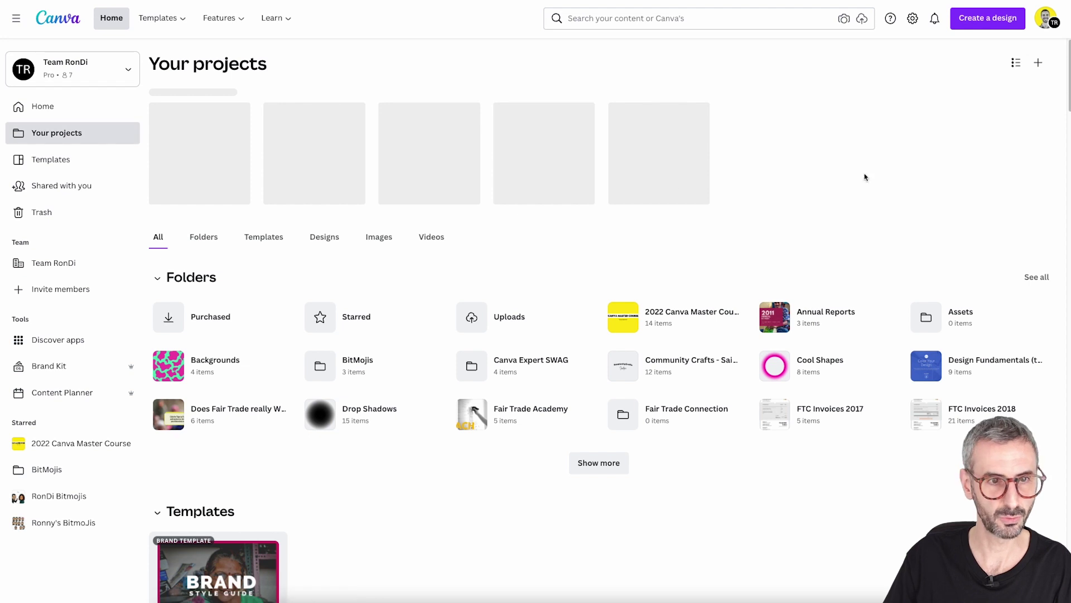
# Show only folders in the projects list again and open the "Assets" folder
pyautogui.click(196, 247)
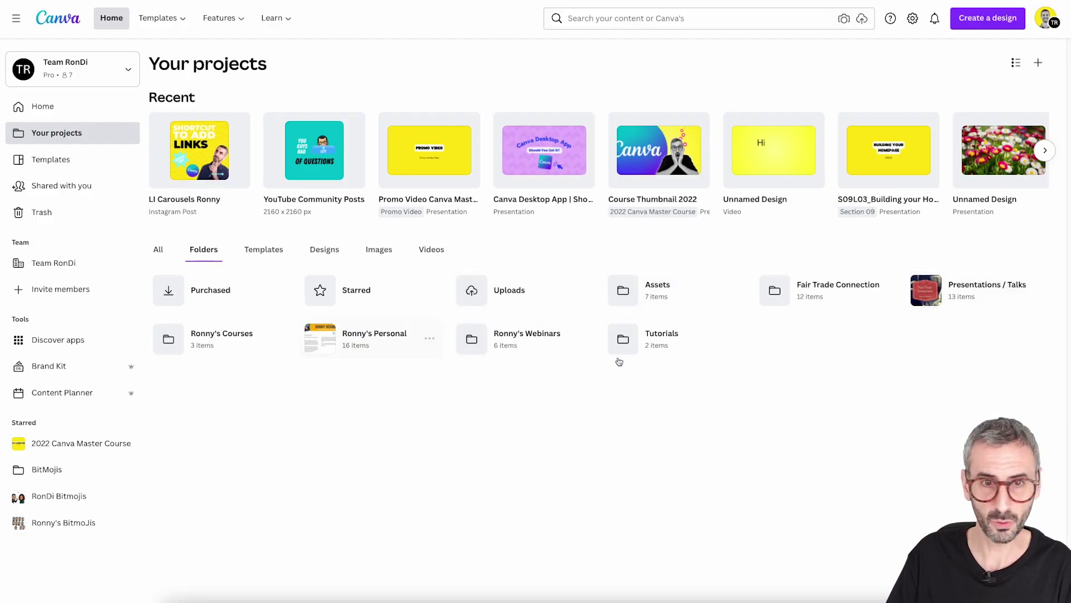
pyautogui.click(657, 294)
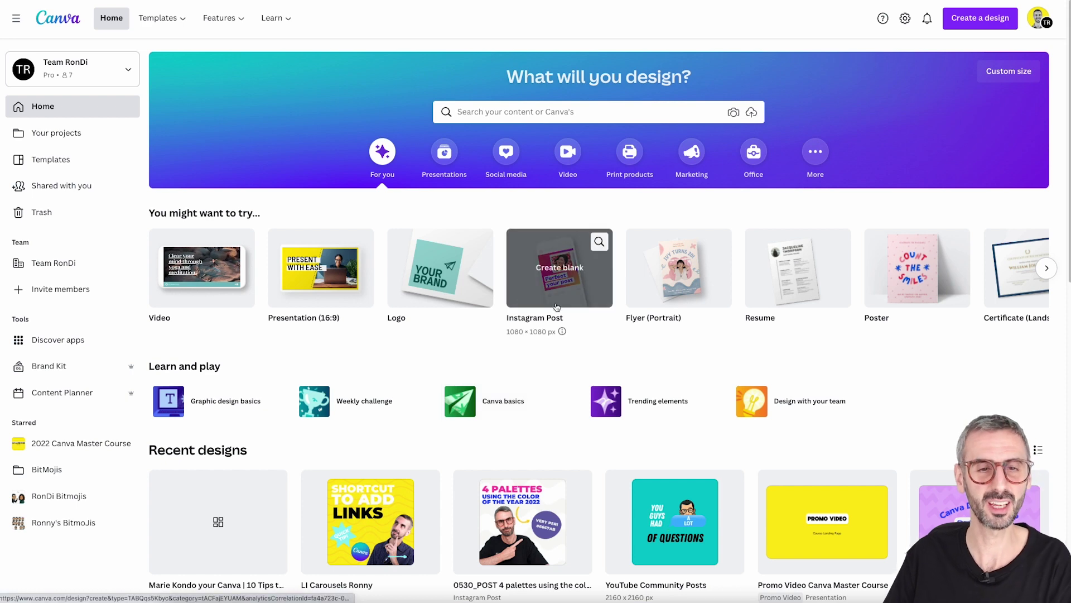
# Create a blank Instagram Post design and list the project folders inside the editor
pyautogui.click(557, 307)
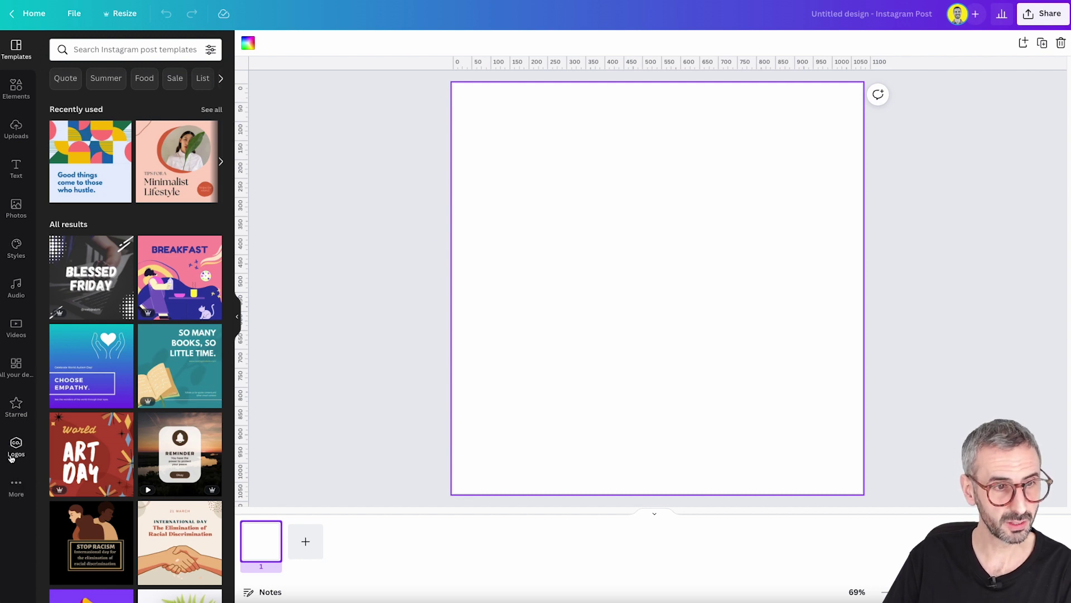
pyautogui.click(16, 488)
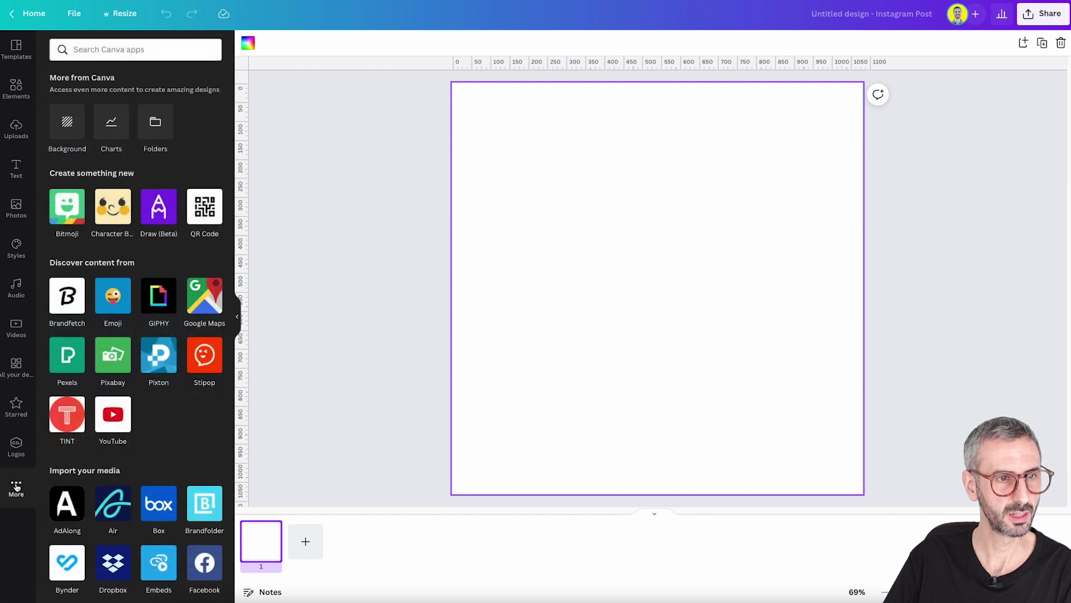
pyautogui.click(156, 123)
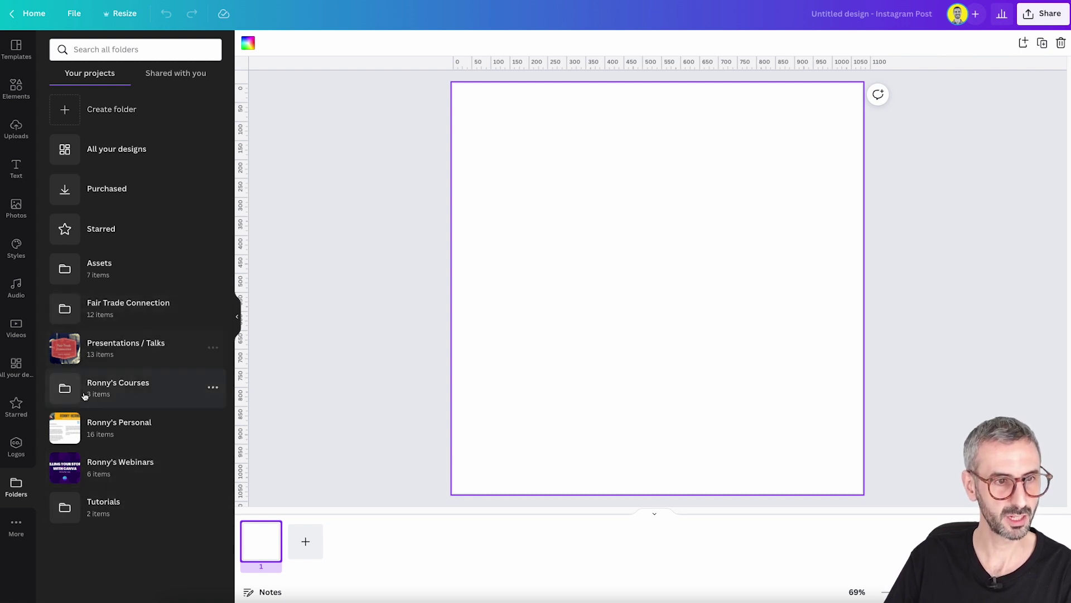
# Browse the courses folder to "2022 Canva Master Course", list all its subfolders and open "Section 01"
pyautogui.click(134, 390)
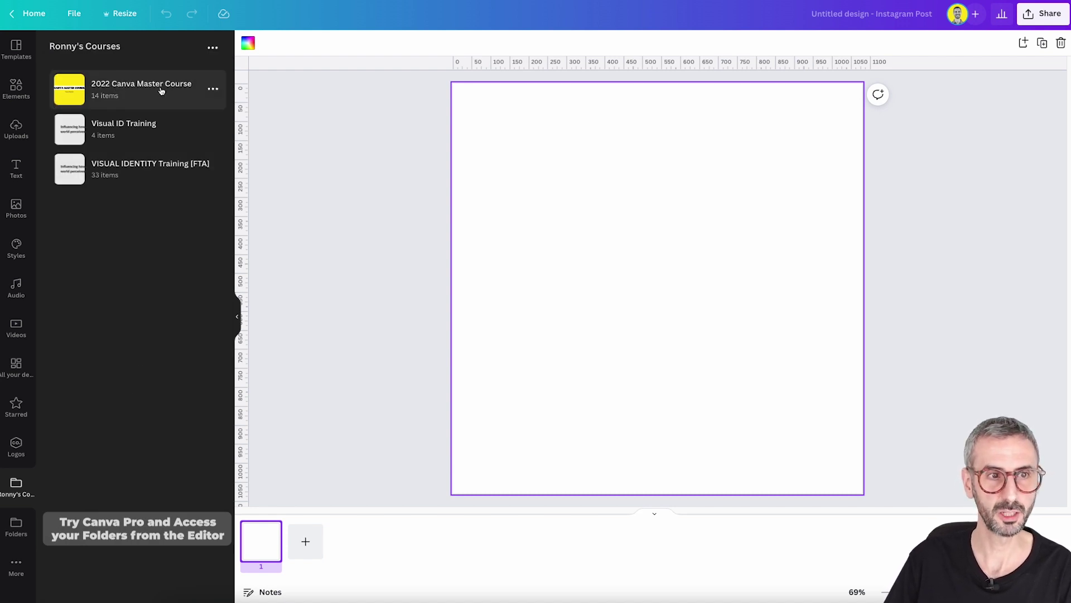
pyautogui.click(126, 88)
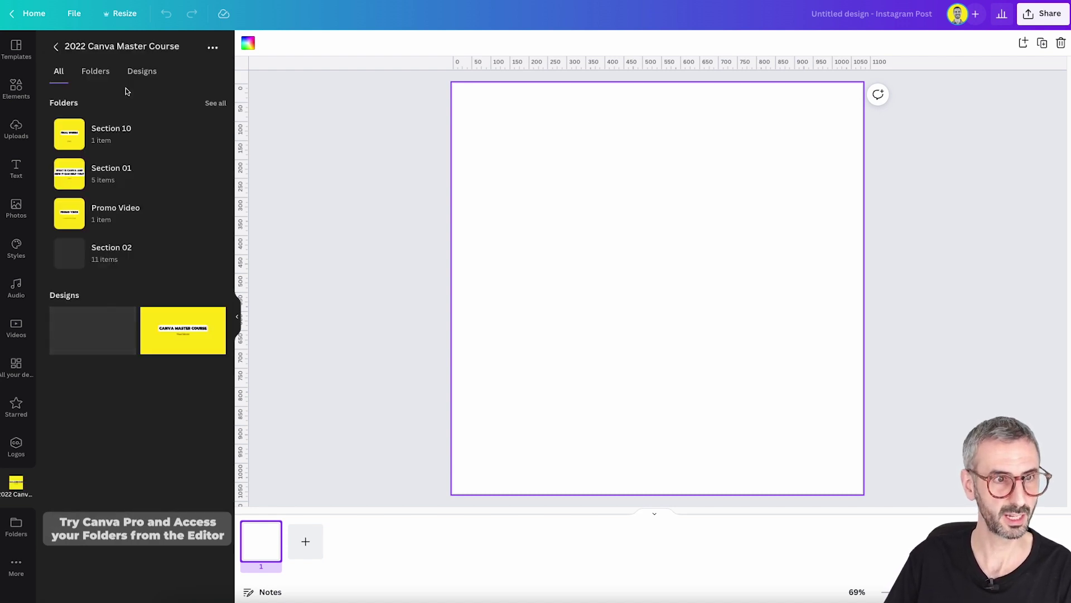
pyautogui.click(222, 104)
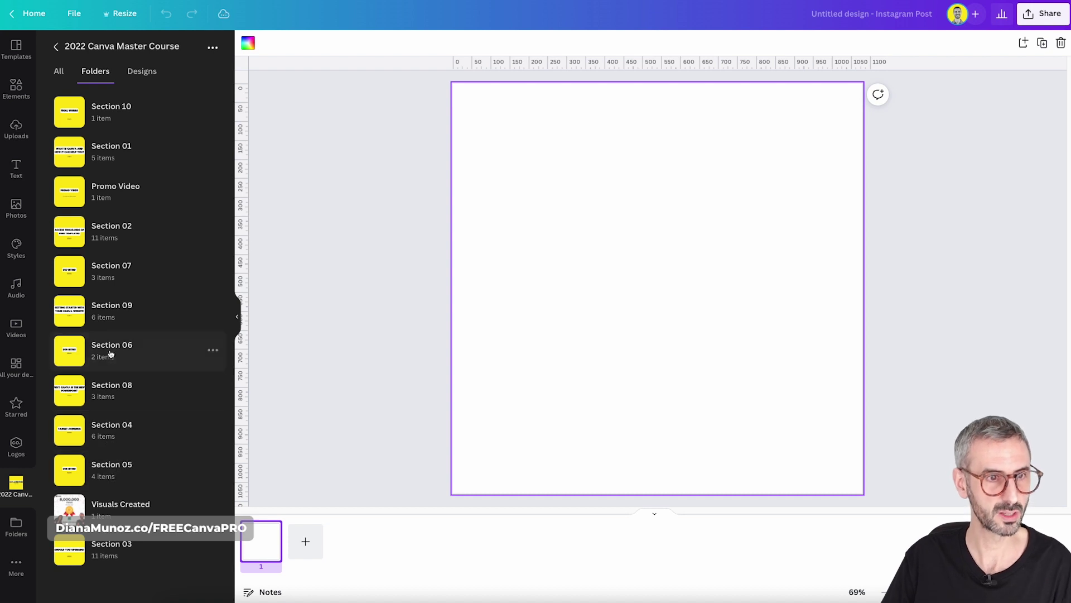
pyautogui.click(104, 147)
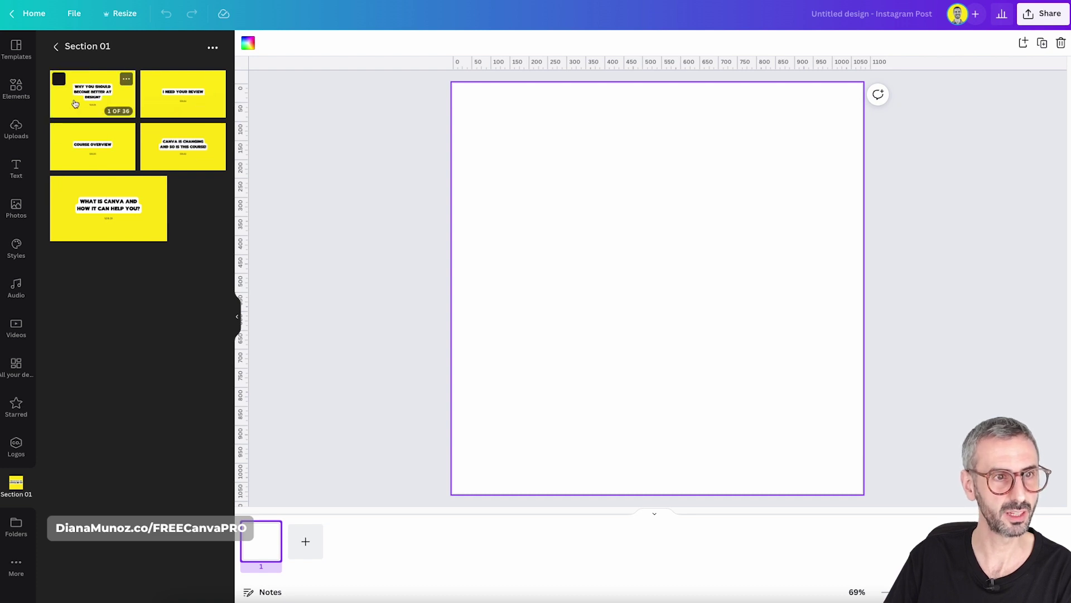
# Check the full titles of the first, second and last designs in the "Section 01" folder
pyautogui.click(126, 80)
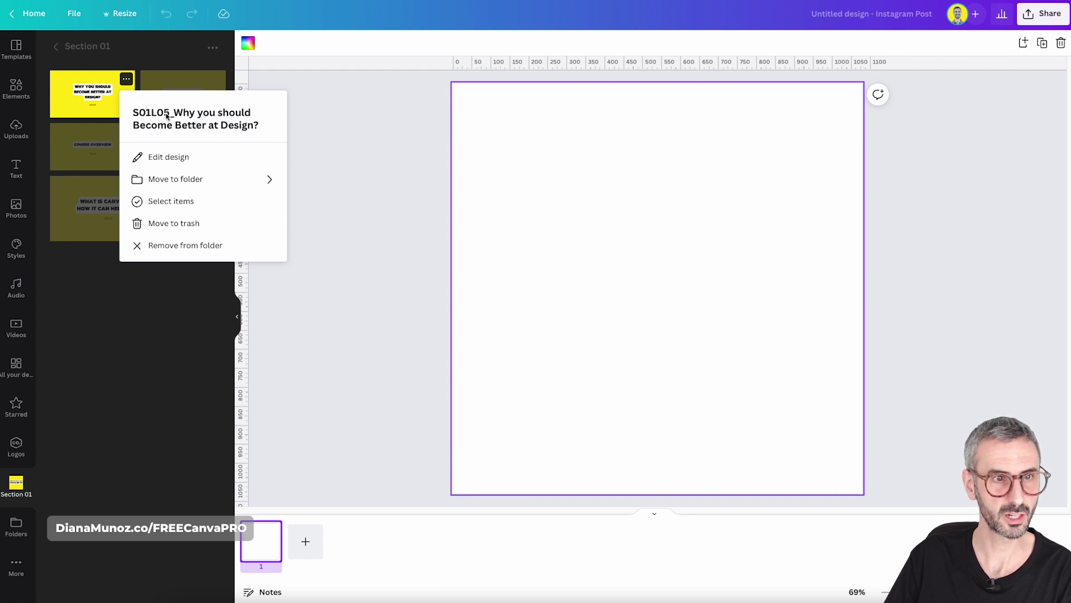
pyautogui.click(188, 54)
pyautogui.click(216, 79)
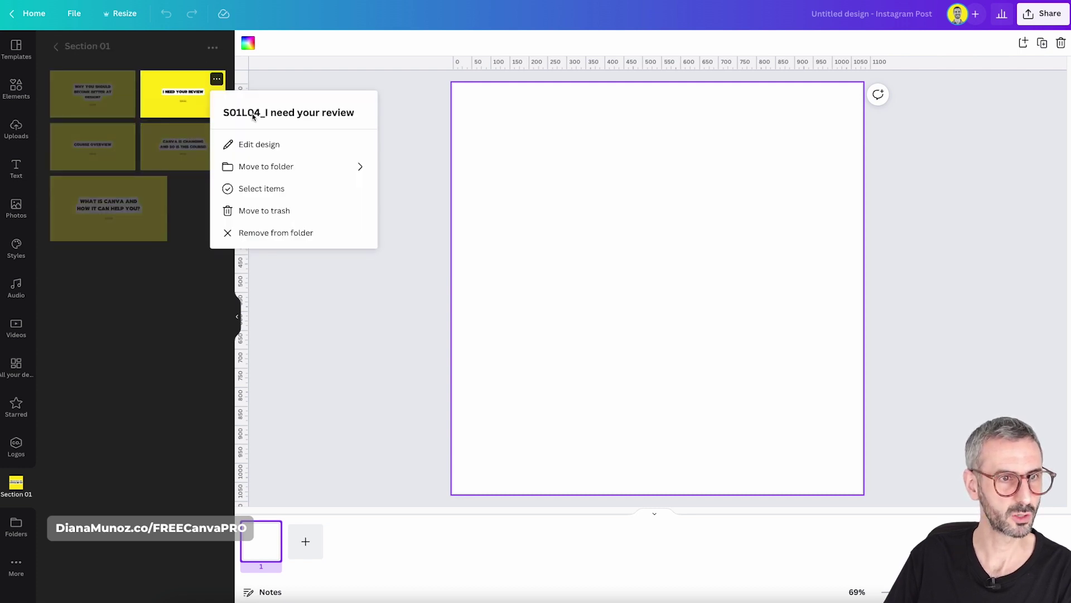
pyautogui.click(164, 305)
pyautogui.click(157, 186)
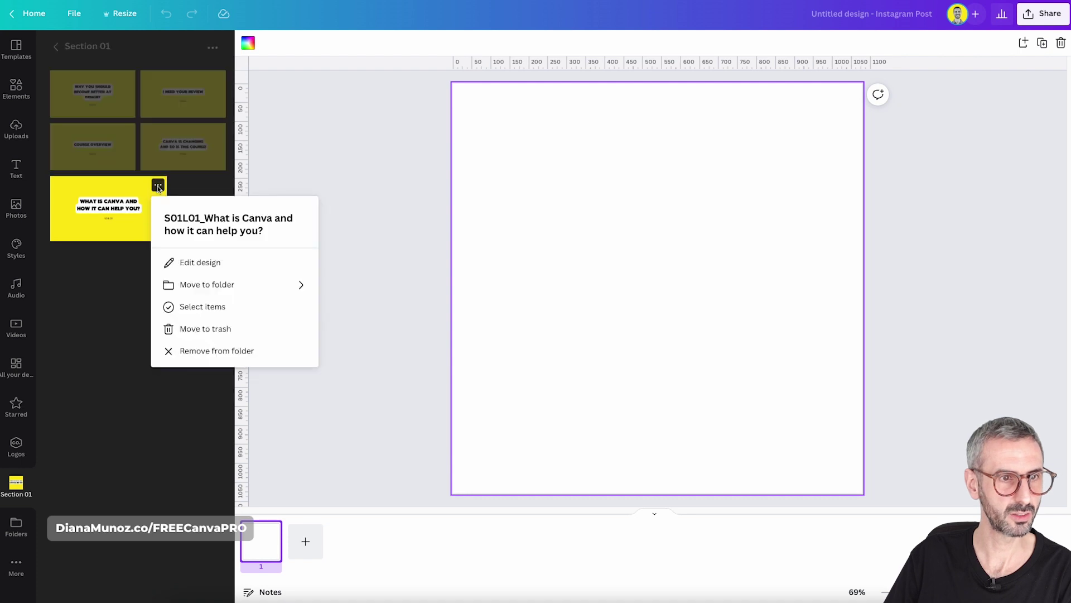
pyautogui.click(100, 219)
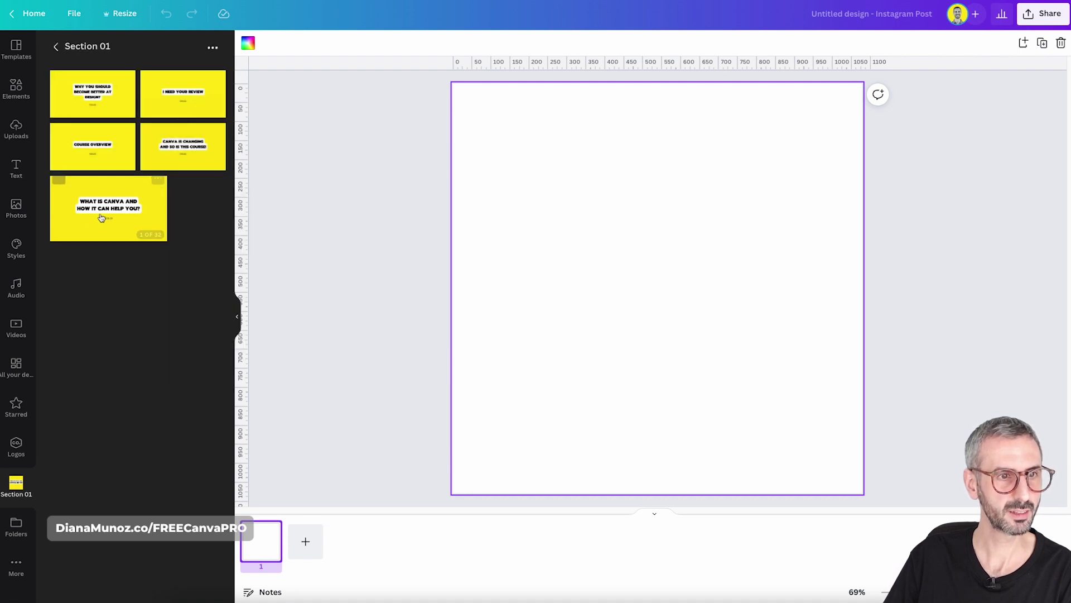
# Open the "What is Canva and how it can help you?" design from the folder and look through its pages
pyautogui.click(120, 206)
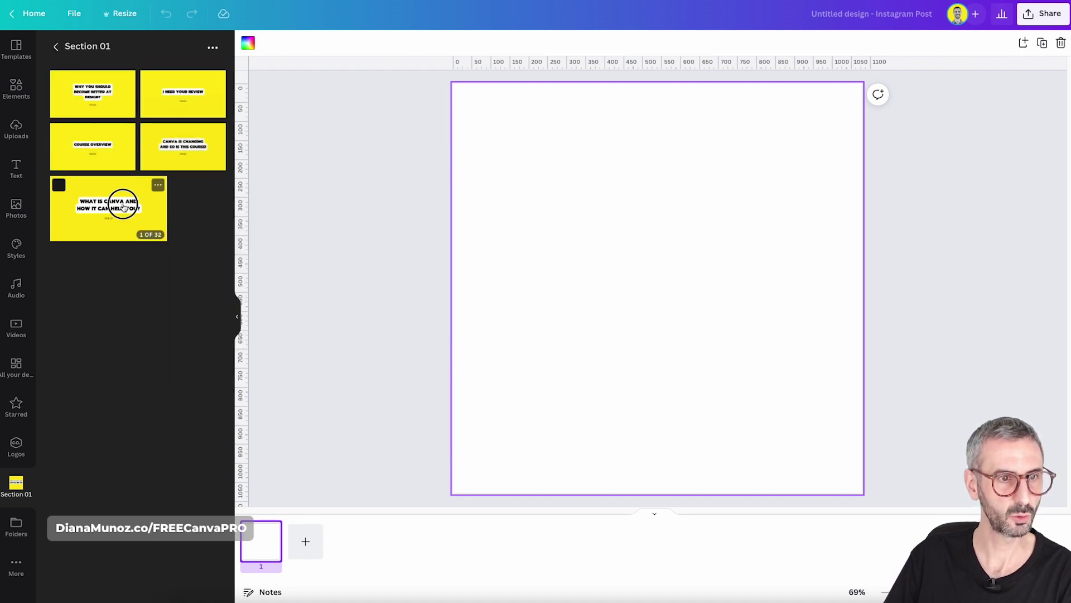
pyautogui.scroll(-4, 119, 218)
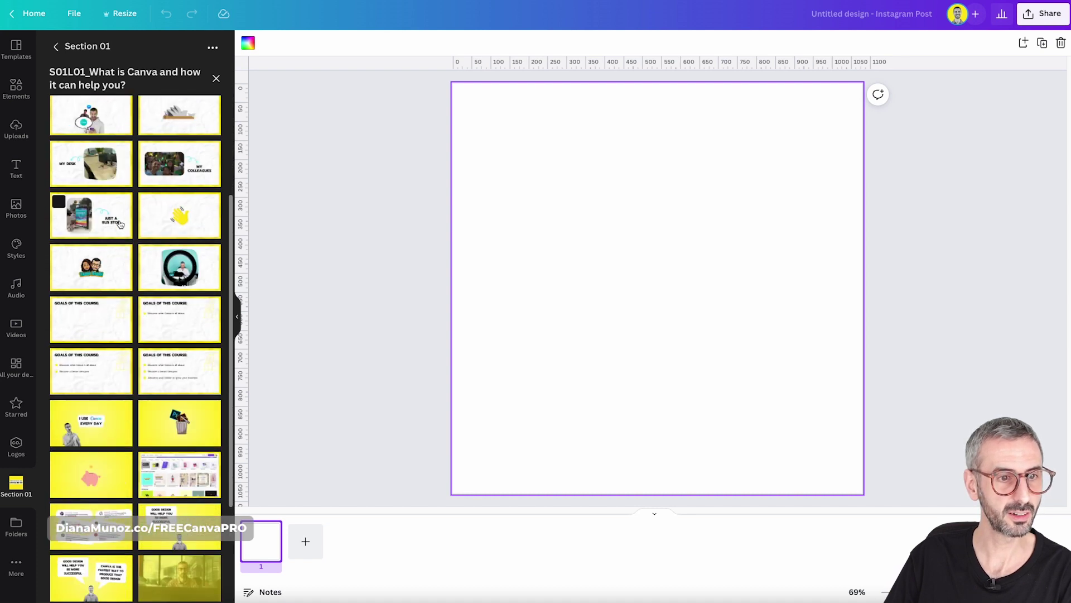
pyautogui.scroll(-2, 121, 228)
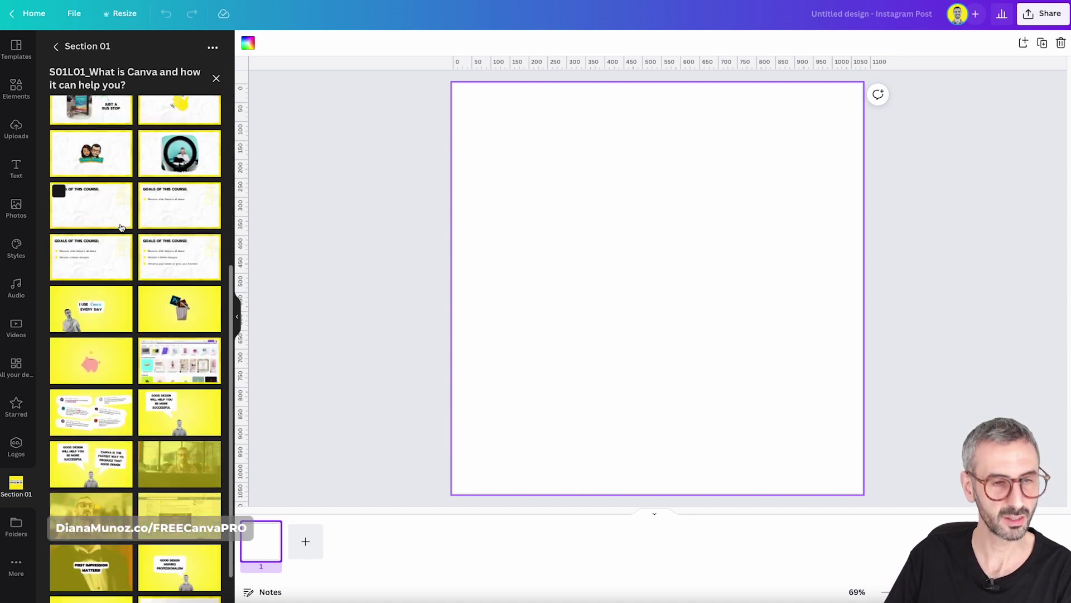
pyautogui.scroll(-1, 121, 228)
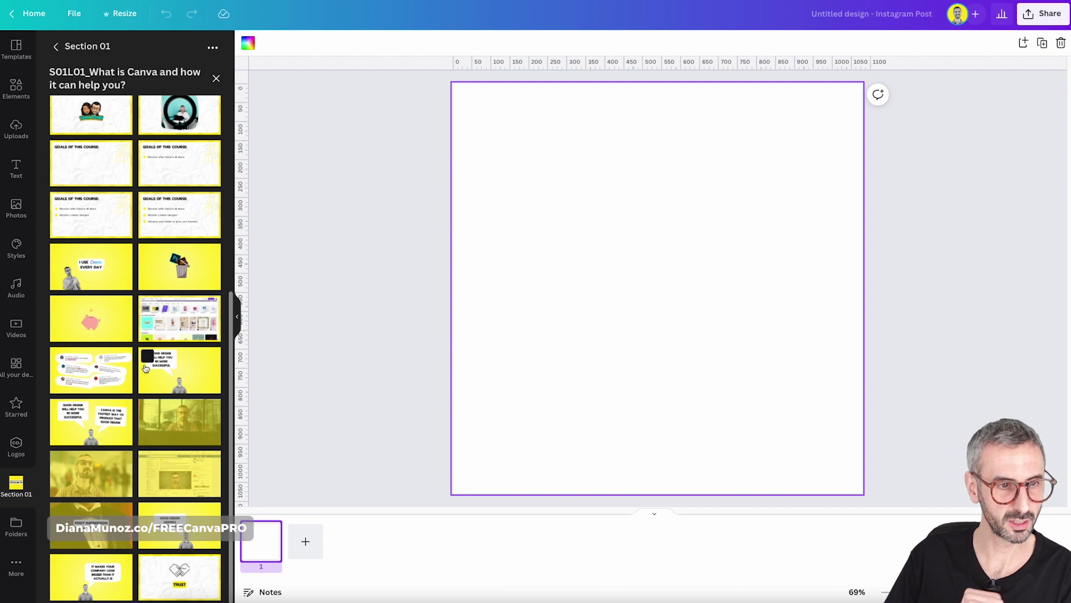
pyautogui.scroll(8, 185, 277)
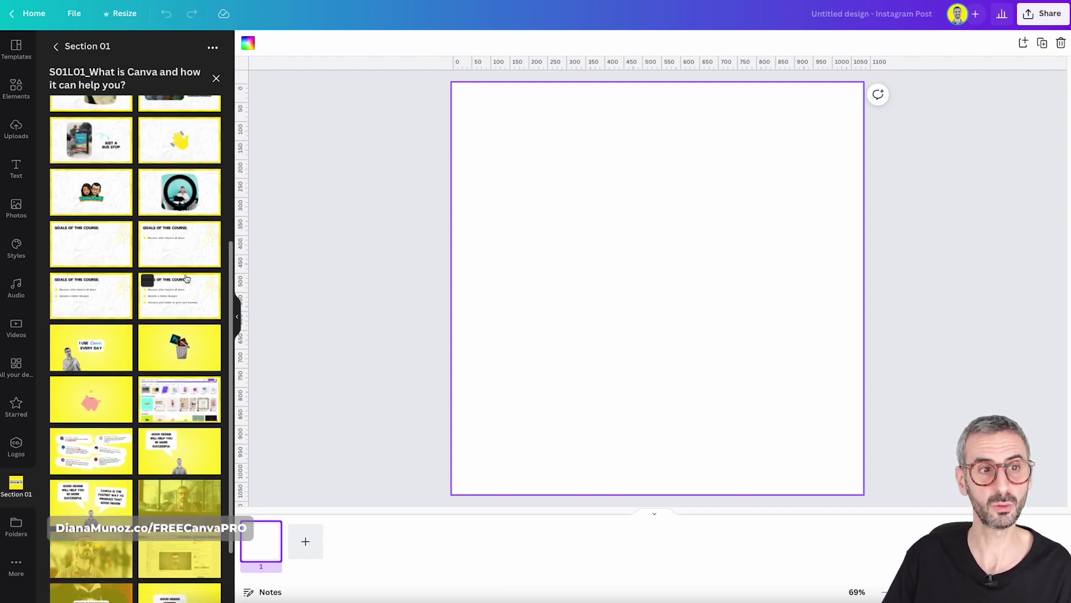
pyautogui.scroll(2, 186, 277)
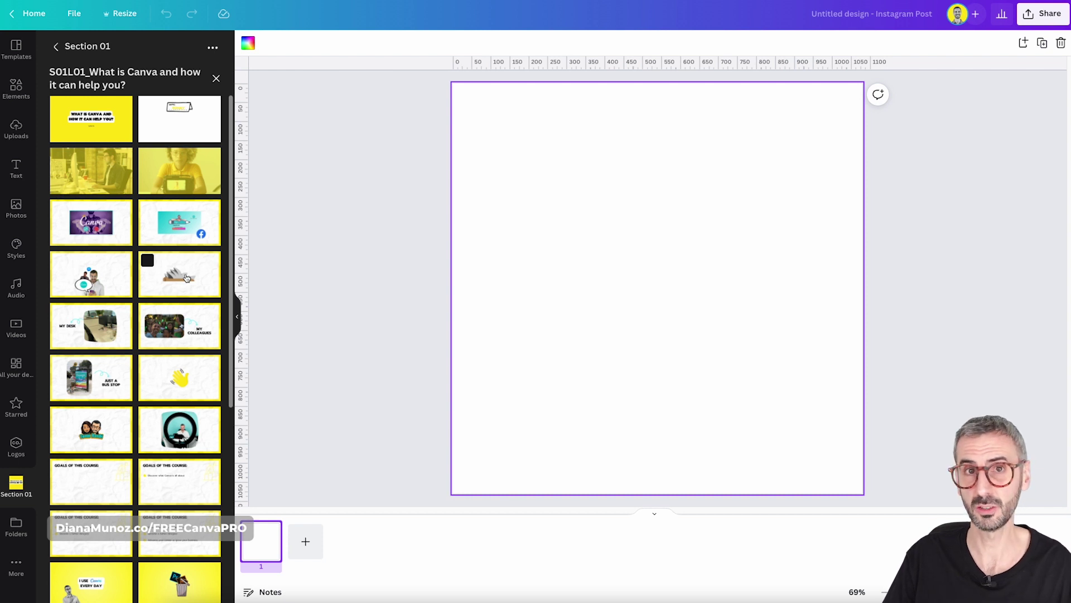
# Return to the list of project folders and open the "Cool Shapes" subfolder of "Assets"
pyautogui.click(56, 50)
pyautogui.click(57, 50)
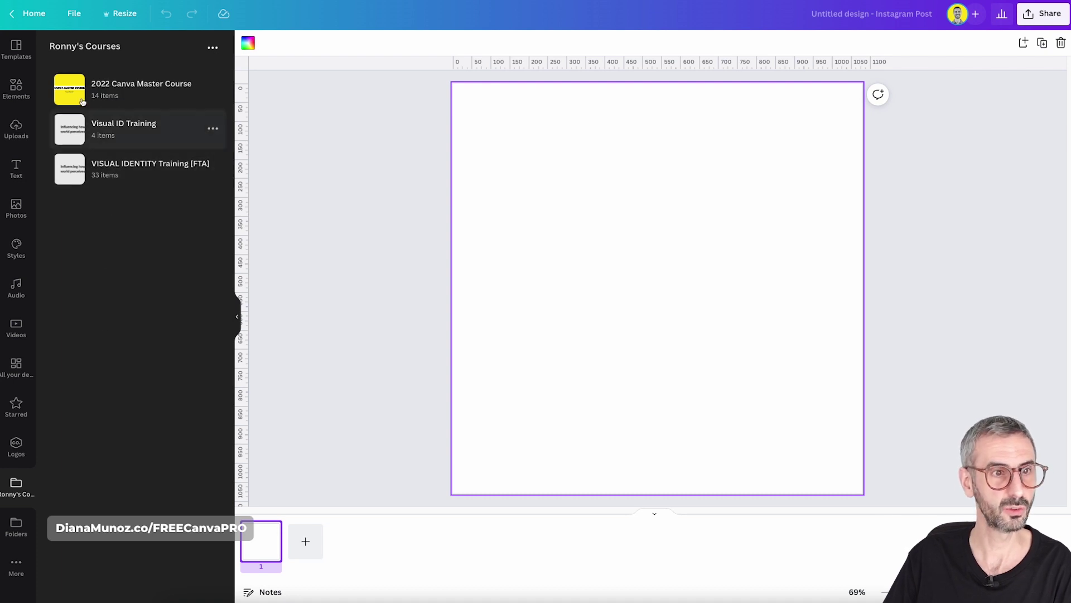
pyautogui.click(5, 477)
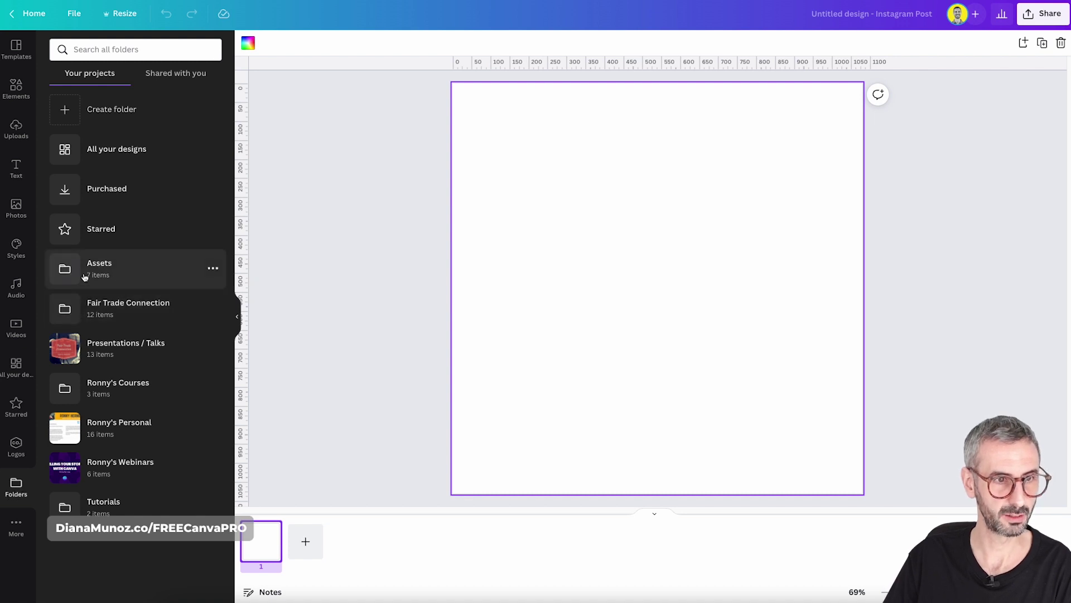
pyautogui.click(110, 273)
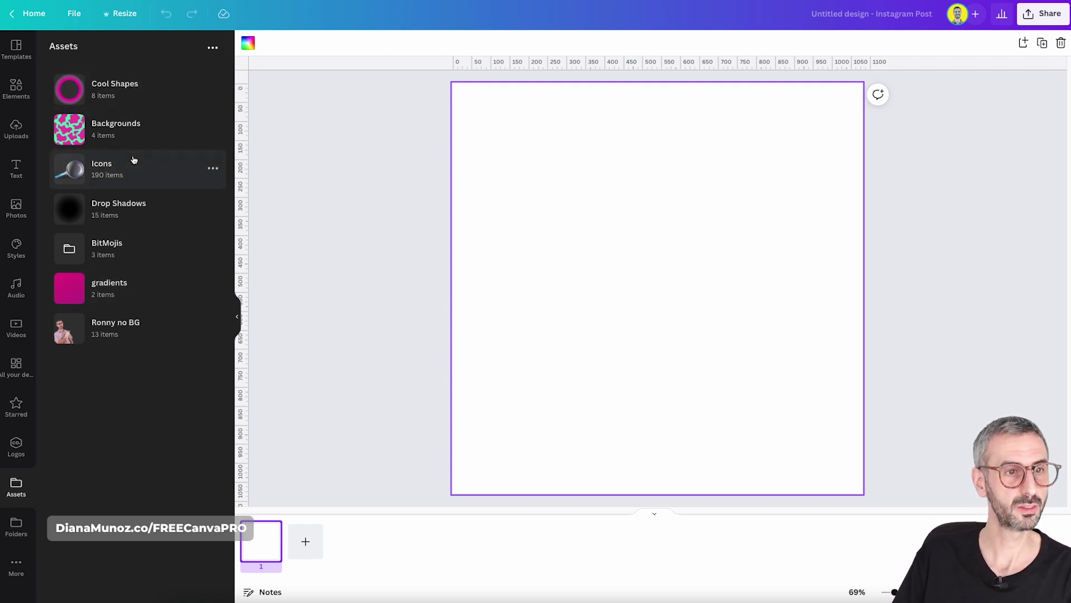
pyautogui.click(105, 92)
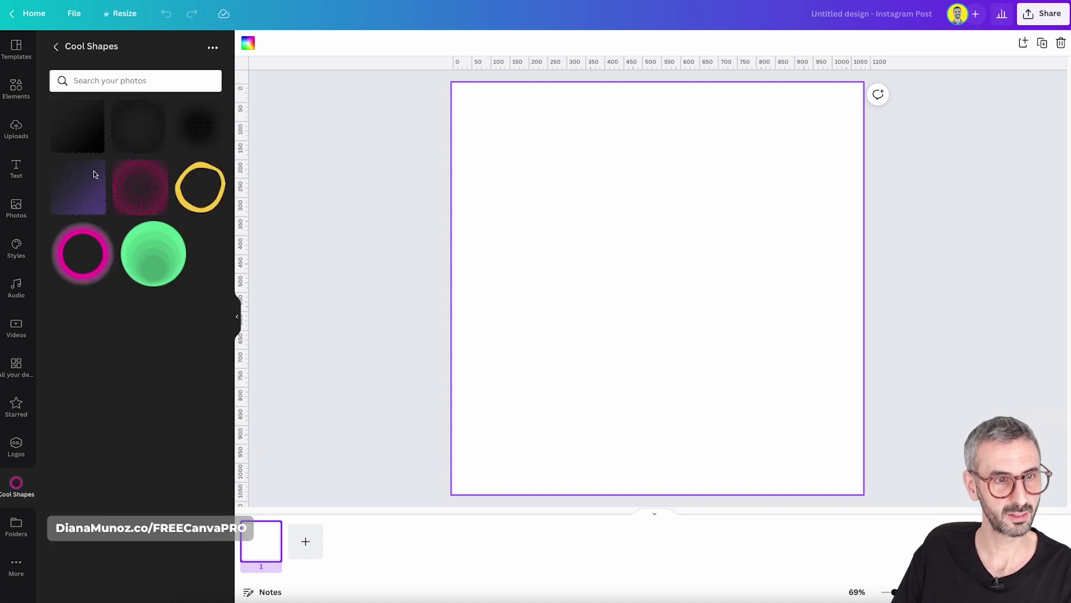
# Add the glowing pink ring to the page, enlarge it and centre it on the canvas
pyautogui.click(84, 267)
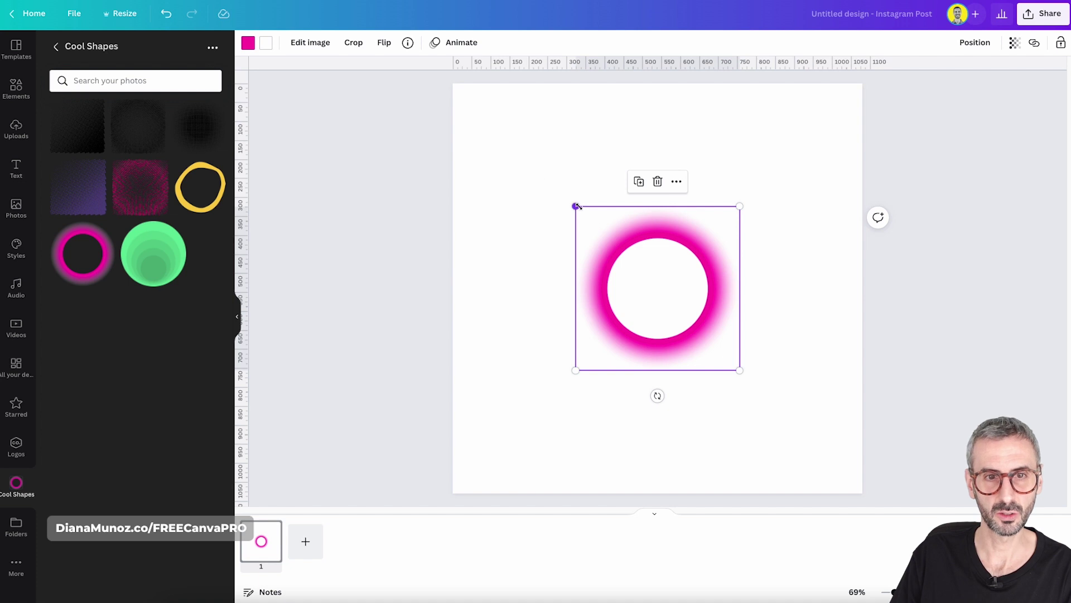
pyautogui.moveTo(577, 207); pyautogui.dragTo(516, 146)
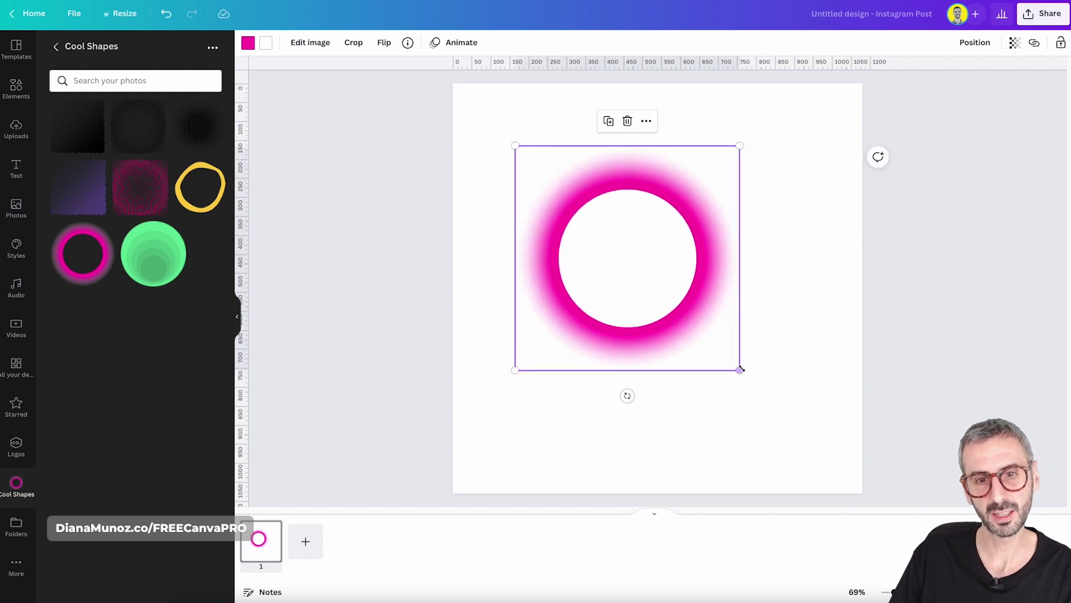
pyautogui.moveTo(741, 369); pyautogui.dragTo(789, 416)
pyautogui.moveTo(667, 292); pyautogui.dragTo(673, 296)
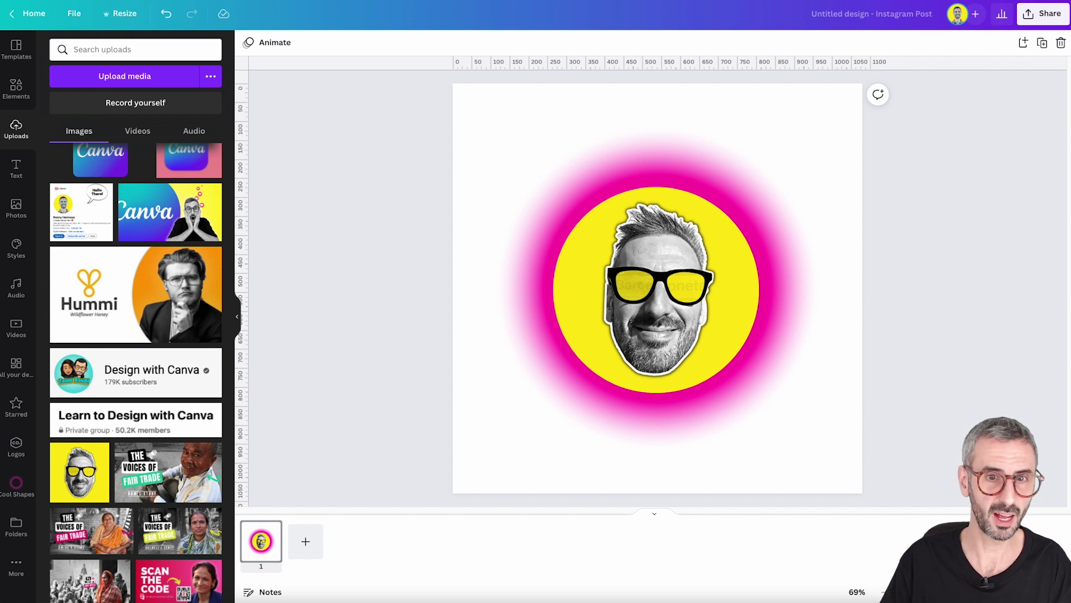
# Enlarge the pink ring and the round portrait together to nearly fill the page, and centre them
pyautogui.moveTo(390, 108); pyautogui.dragTo(869, 499)
pyautogui.moveTo(494, 129); pyautogui.dragTo(444, 106)
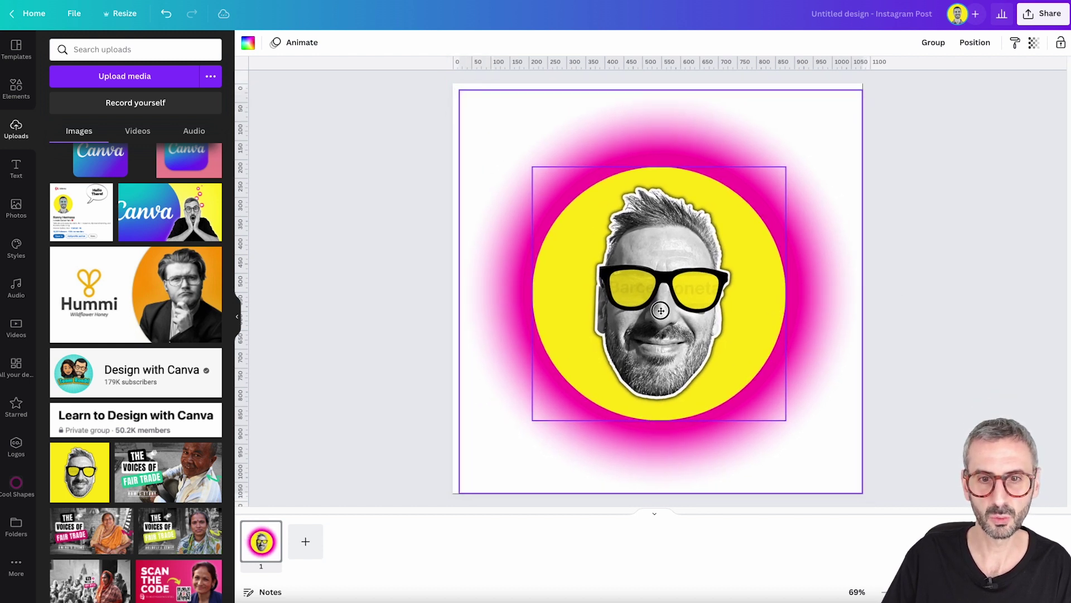
pyautogui.moveTo(660, 311); pyautogui.dragTo(657, 307)
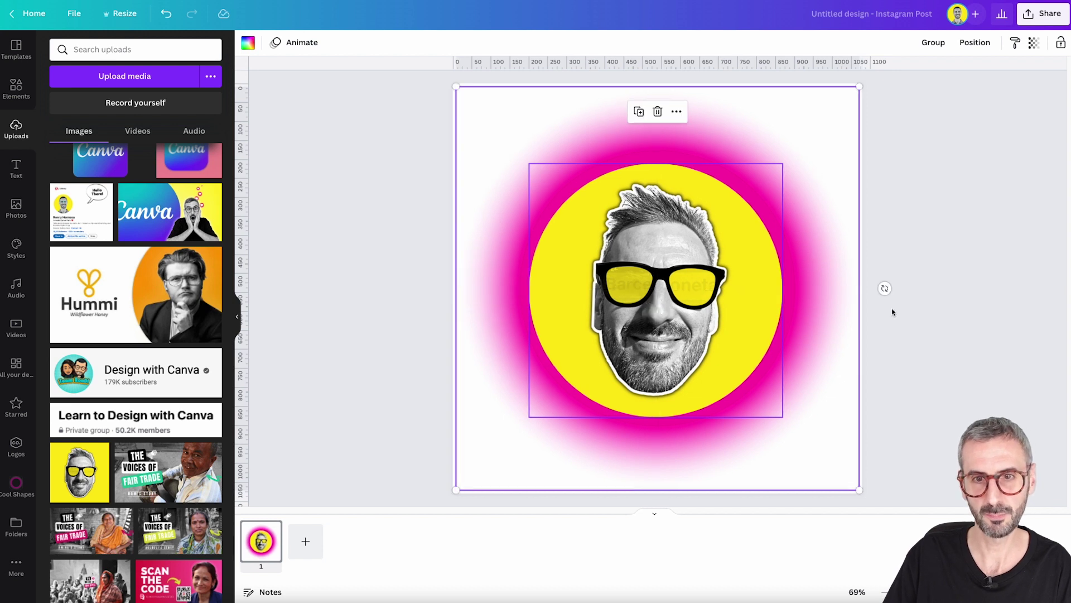
pyautogui.click(1026, 345)
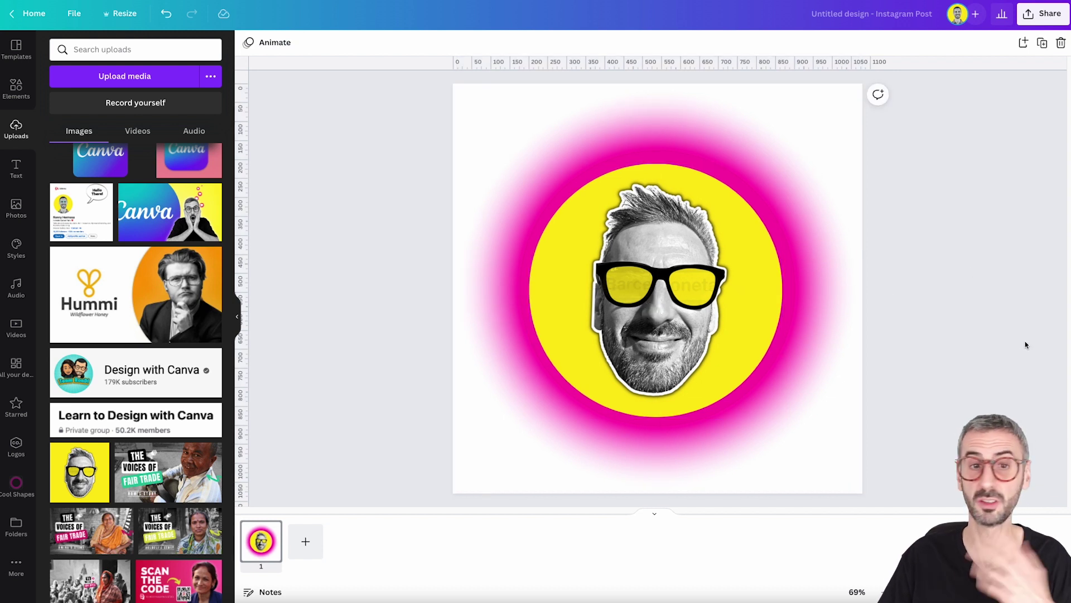
# Name the design "2022 Profile Picture (Yellow with pink circle)"
pyautogui.click(825, 10)
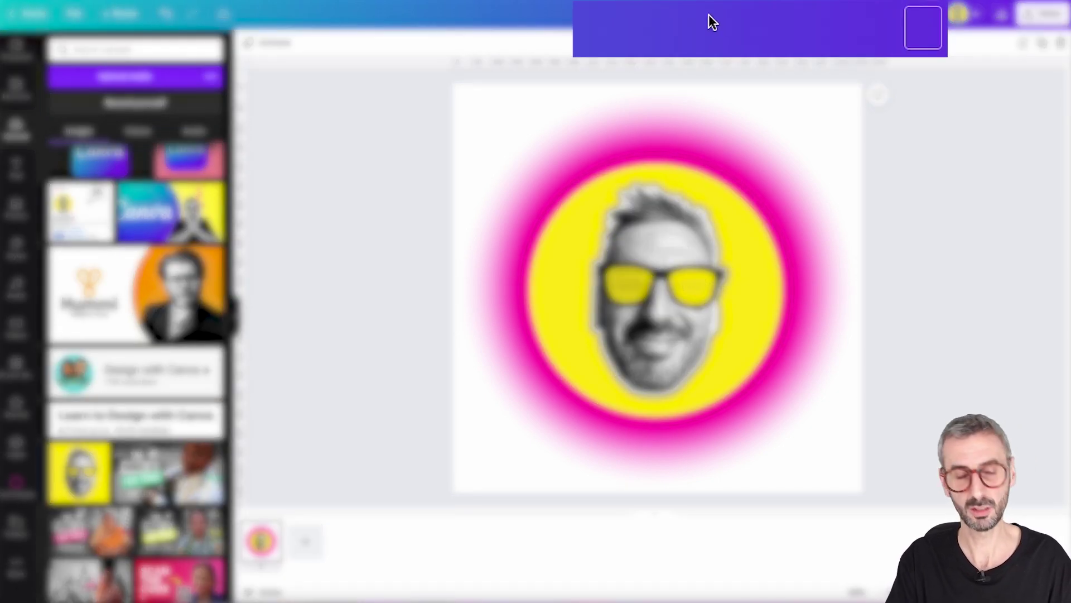
pyautogui.write('20')
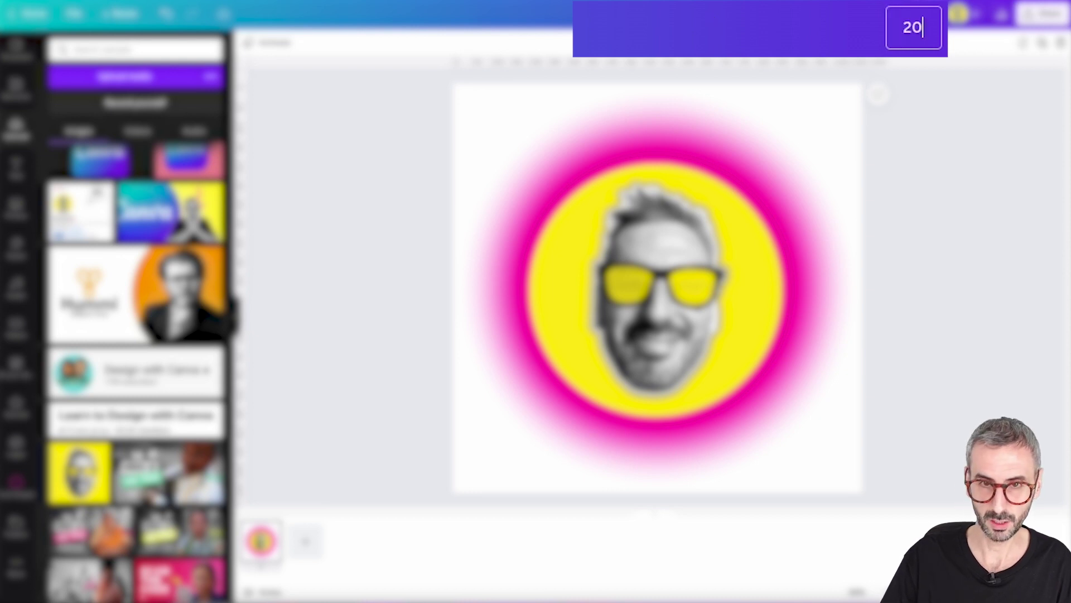
pyautogui.write('22 Profi')
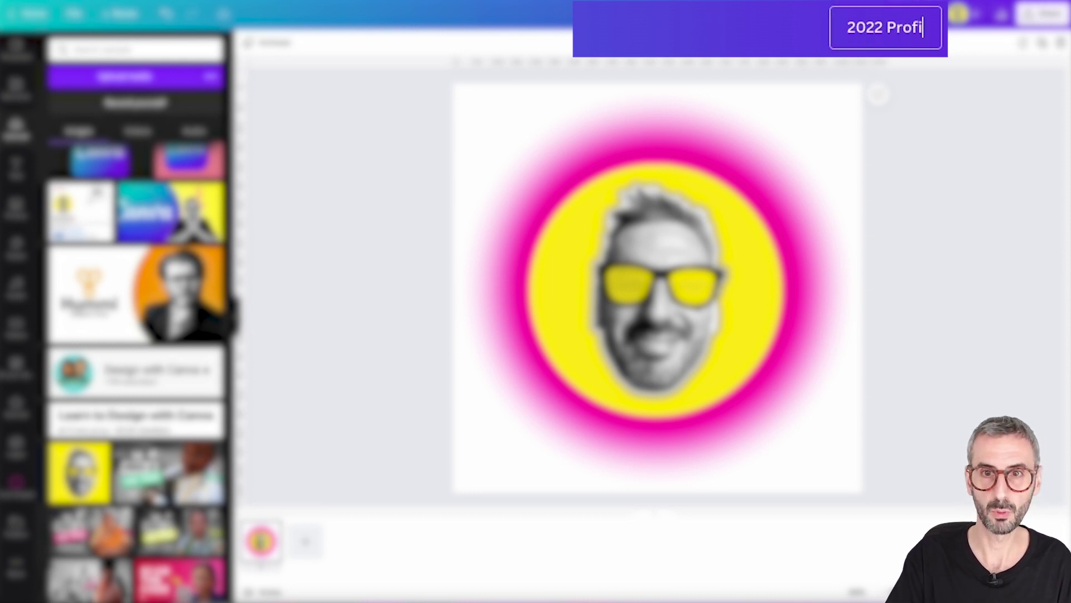
pyautogui.write('le Pictur')
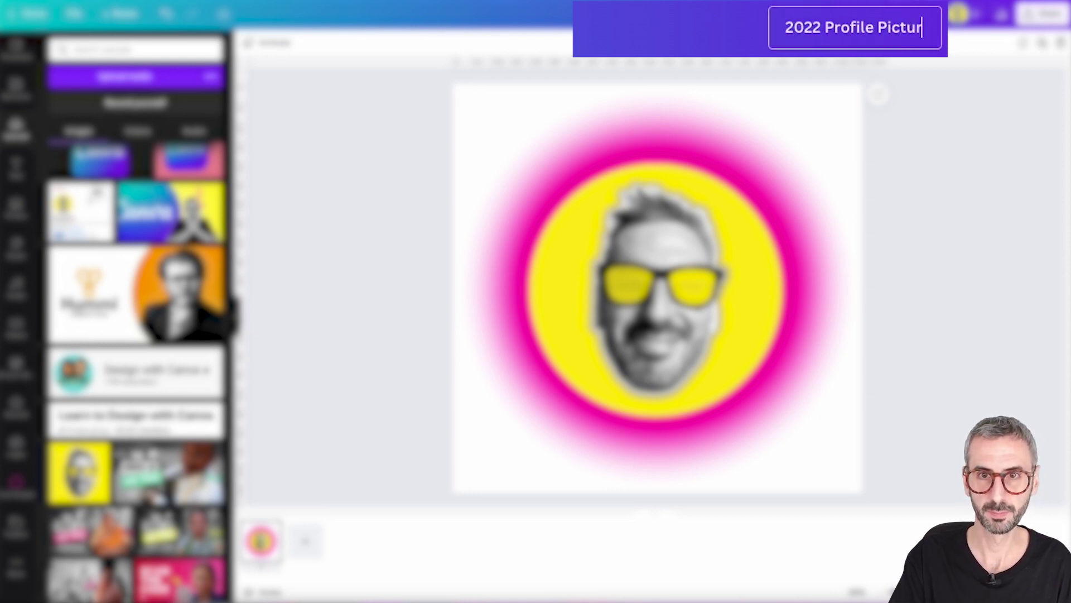
pyautogui.write('e (')
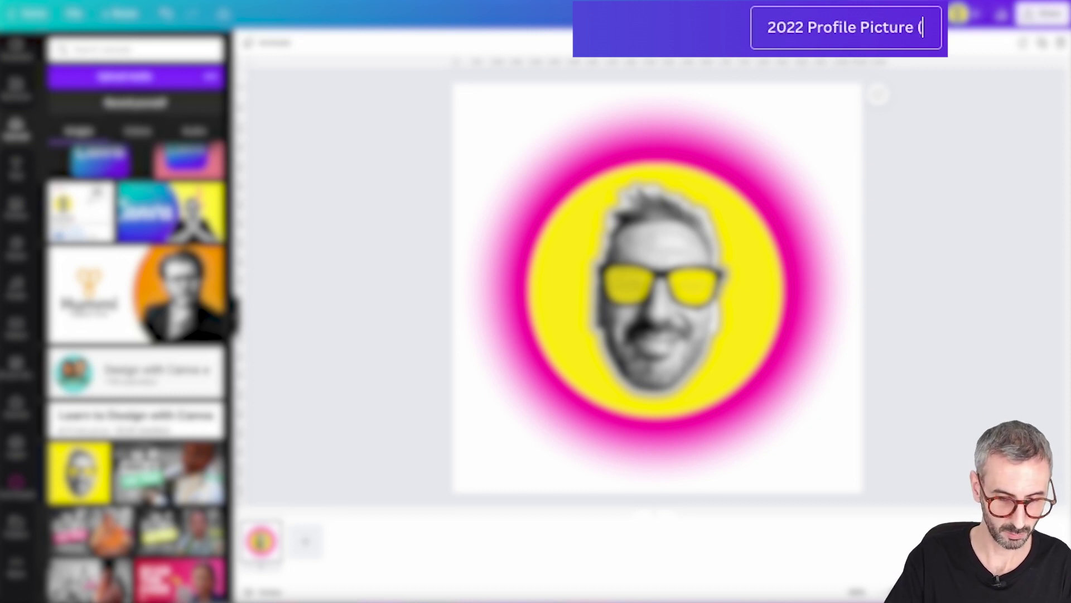
pyautogui.write('Yellow')
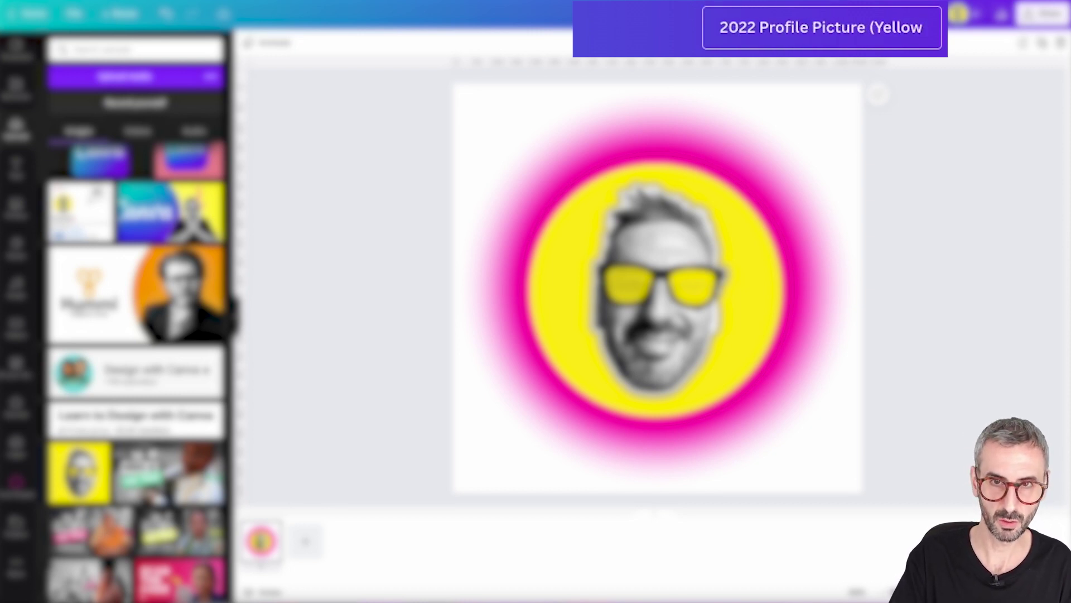
pyautogui.write(' with pink')
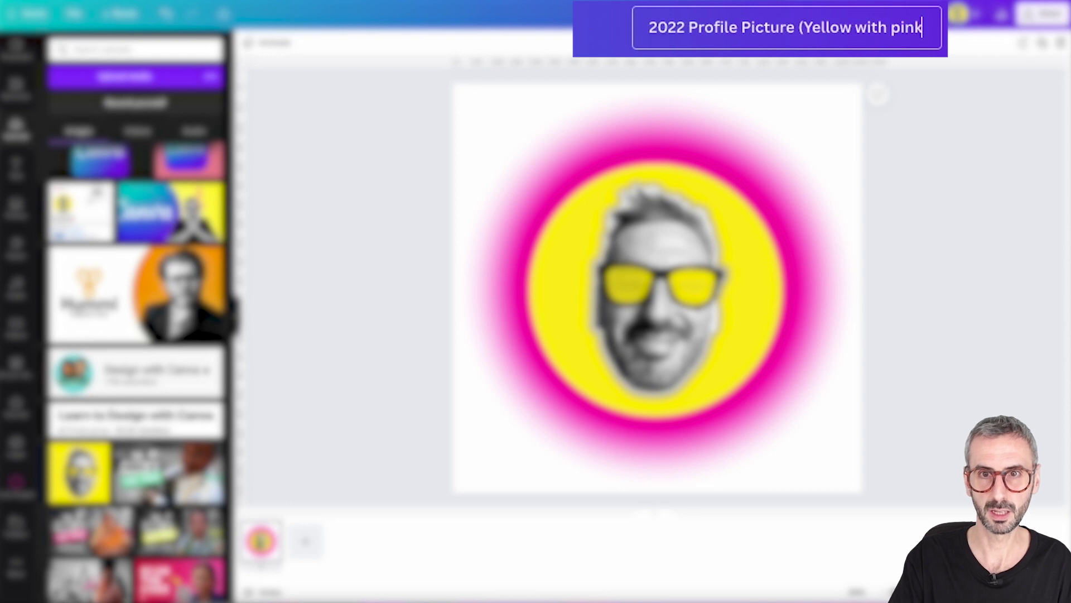
pyautogui.write(' circle)')
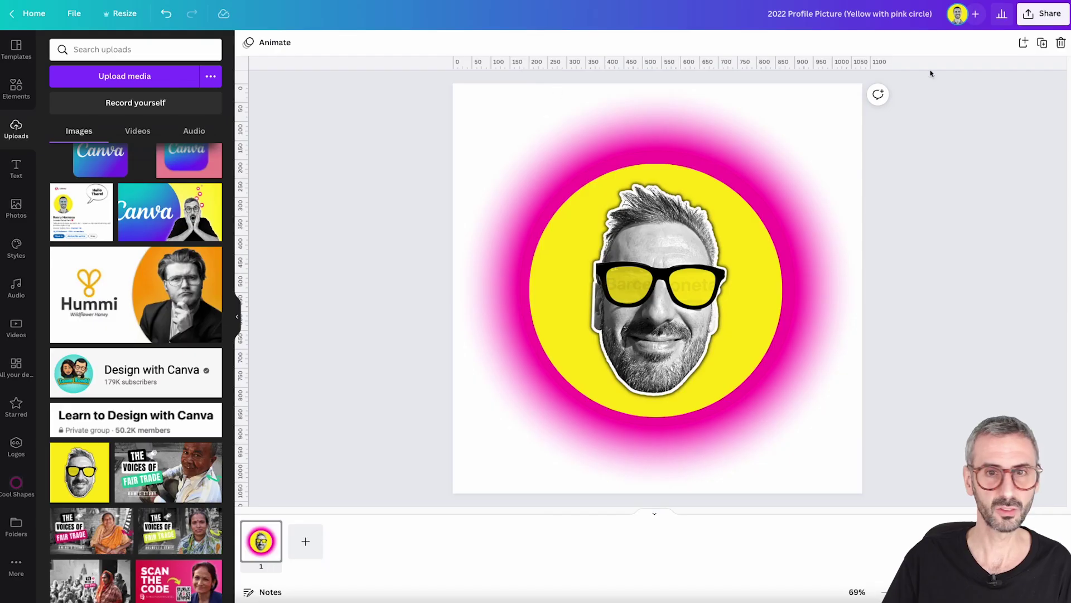
# Save the design into a new folder named "Profile Pictures" created inside the personal projects folder
pyautogui.click(75, 16)
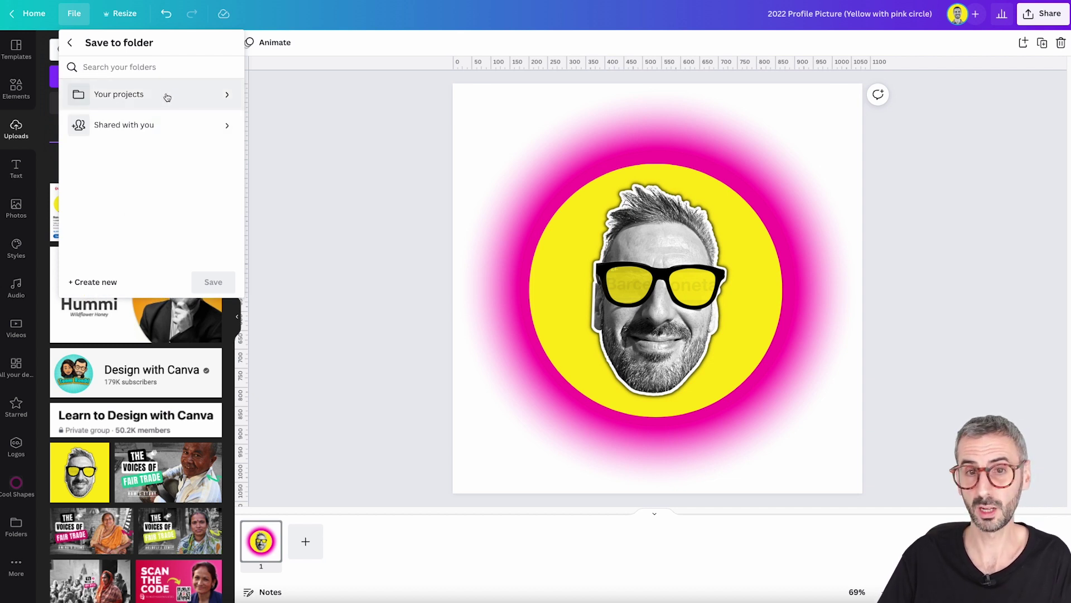
pyautogui.click(227, 95)
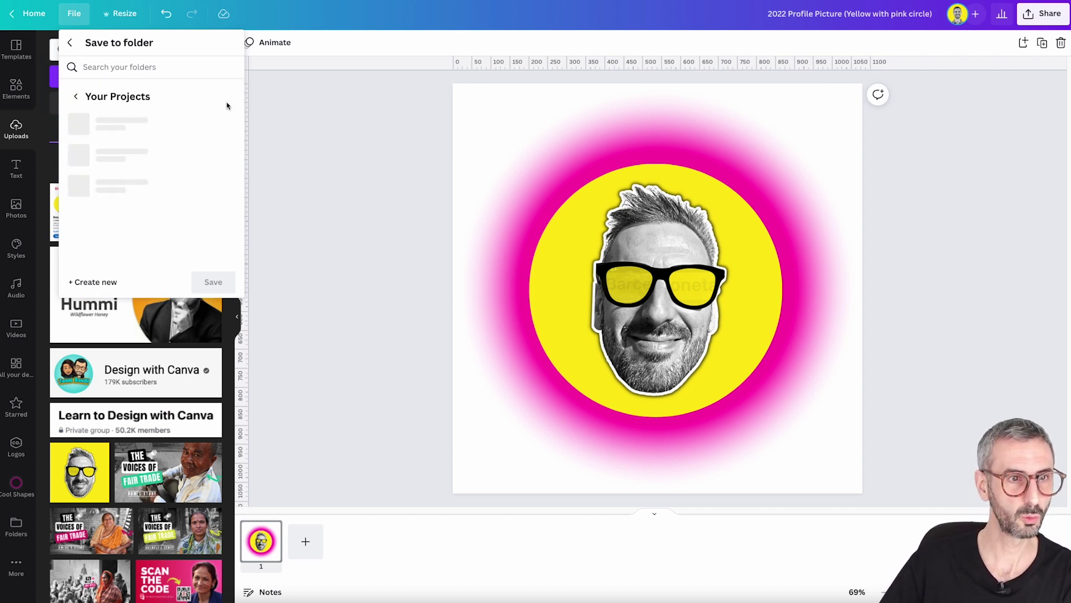
pyautogui.scroll(-2, 167, 189)
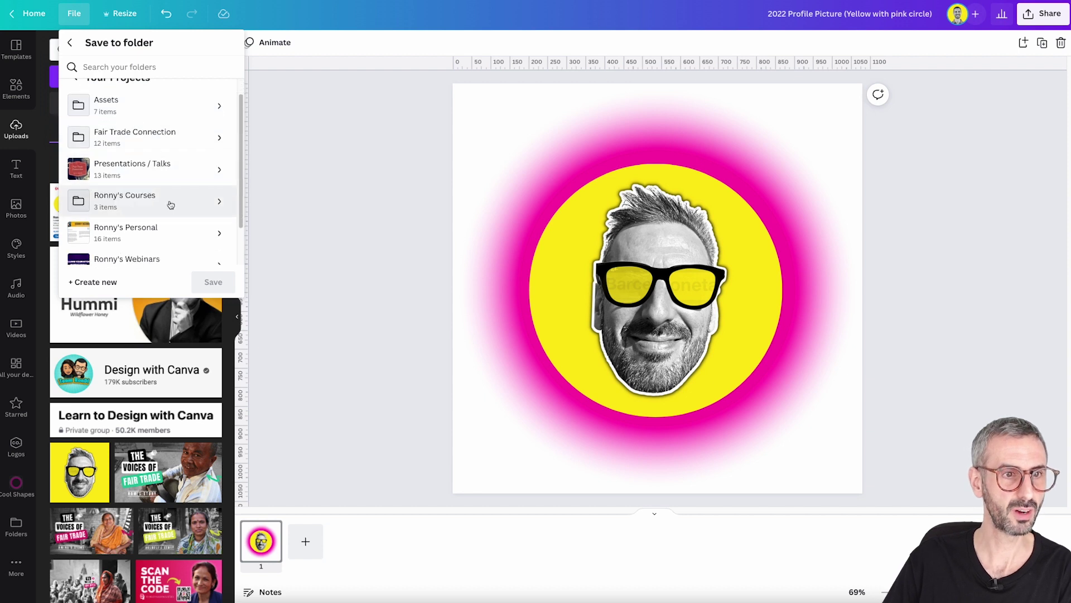
pyautogui.scroll(-1, 170, 206)
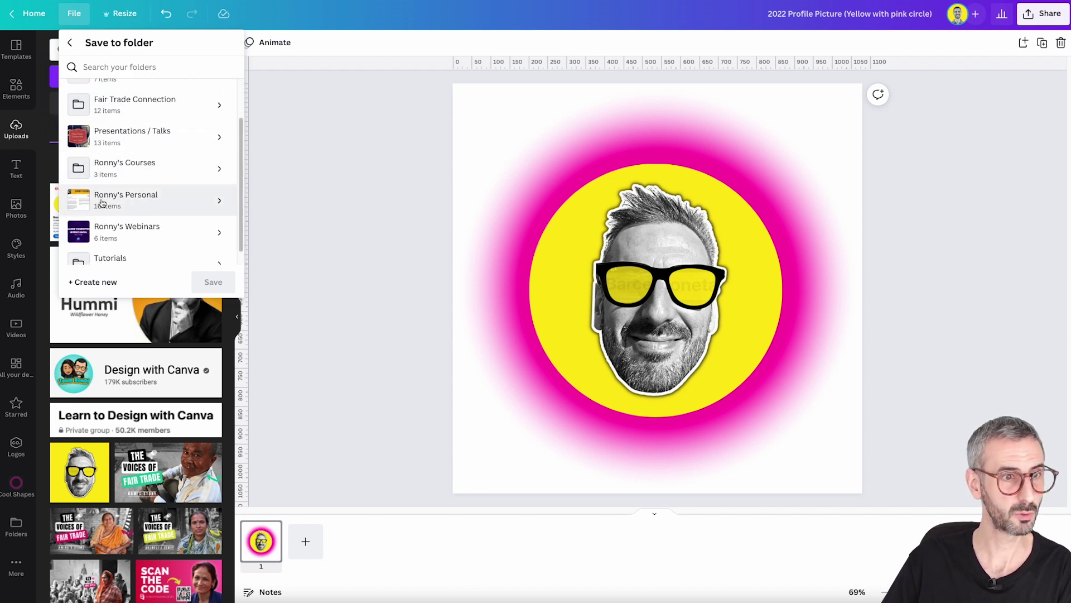
pyautogui.click(219, 201)
pyautogui.click(107, 283)
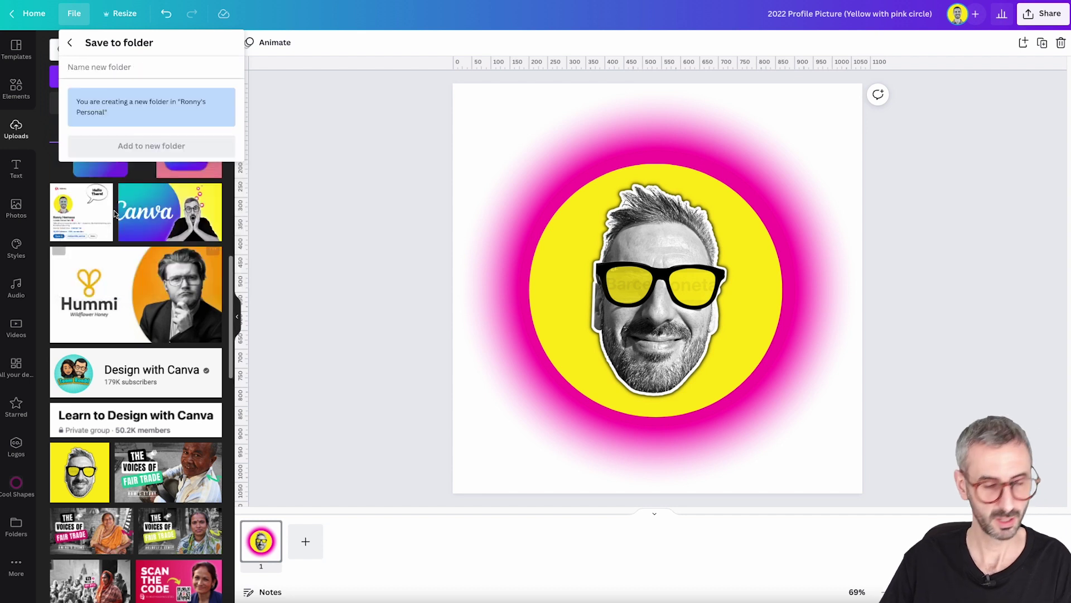
pyautogui.write('Profile Pictures')
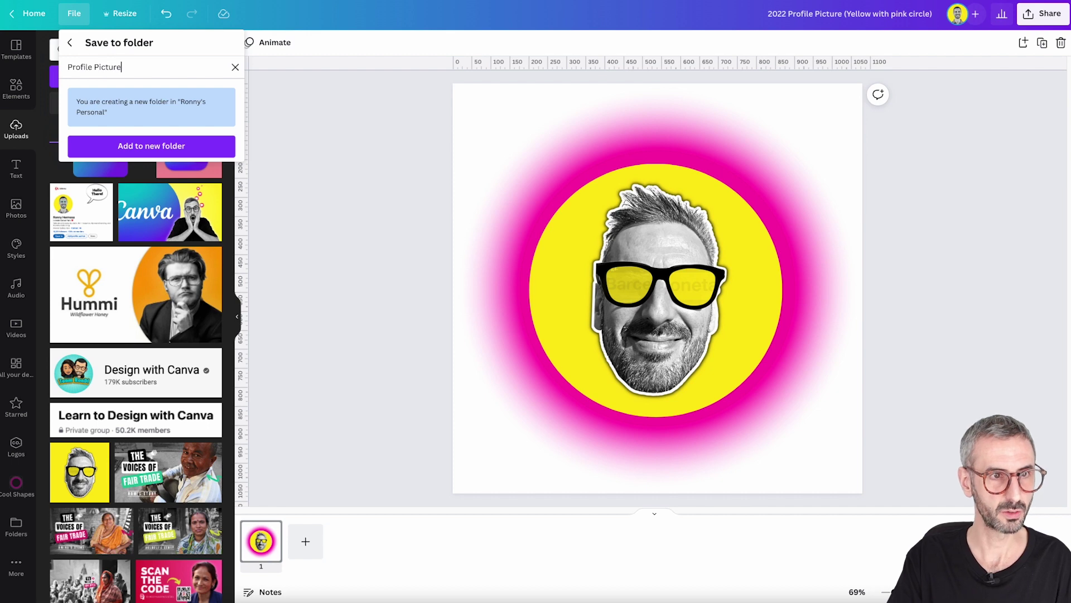
pyautogui.click(172, 146)
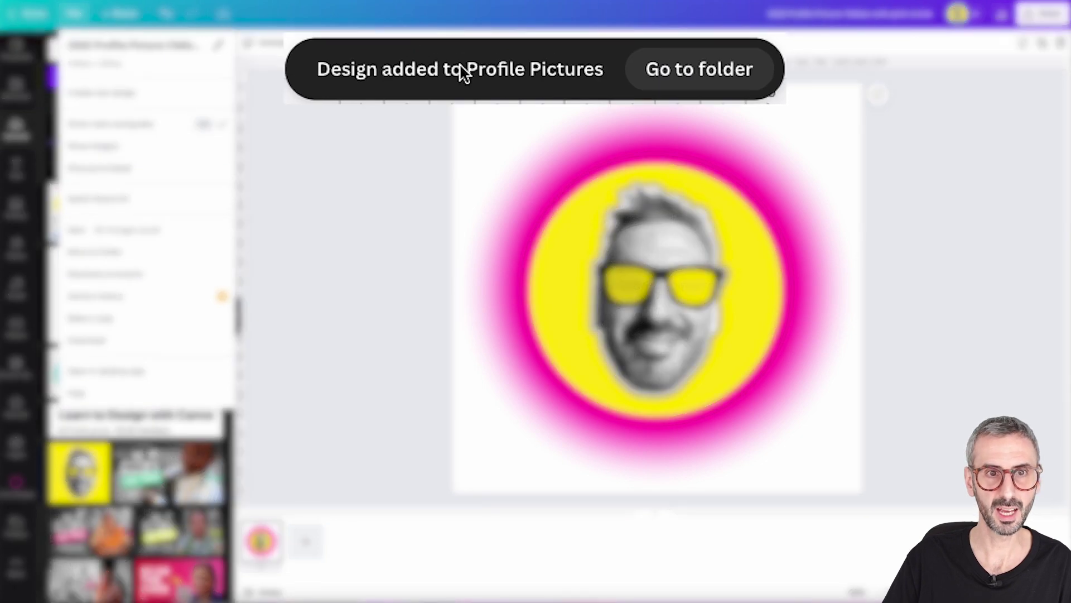
# Open the Profile Pictures folder where the design was just saved
pyautogui.click(717, 68)
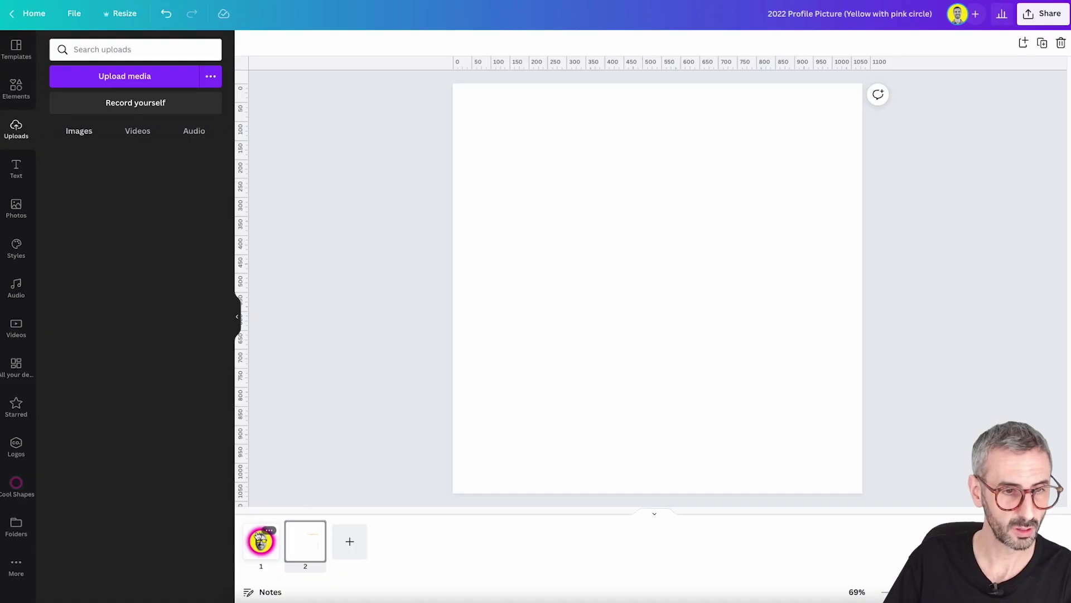
# Select blank page 2 and search the elements for "sunglasses", limiting the results to graphics
pyautogui.click(261, 540)
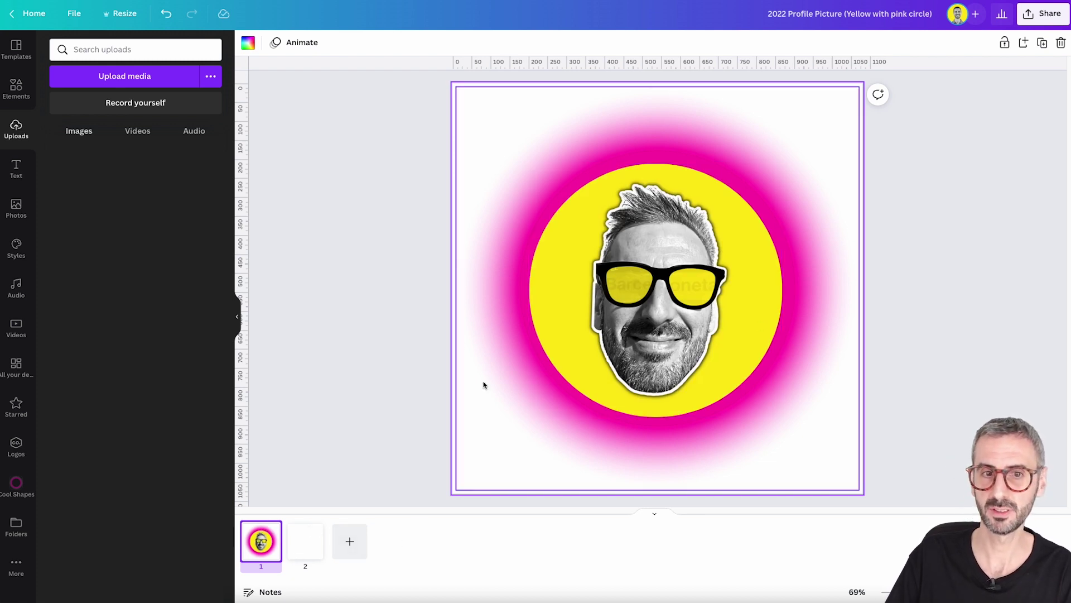
pyautogui.click(309, 544)
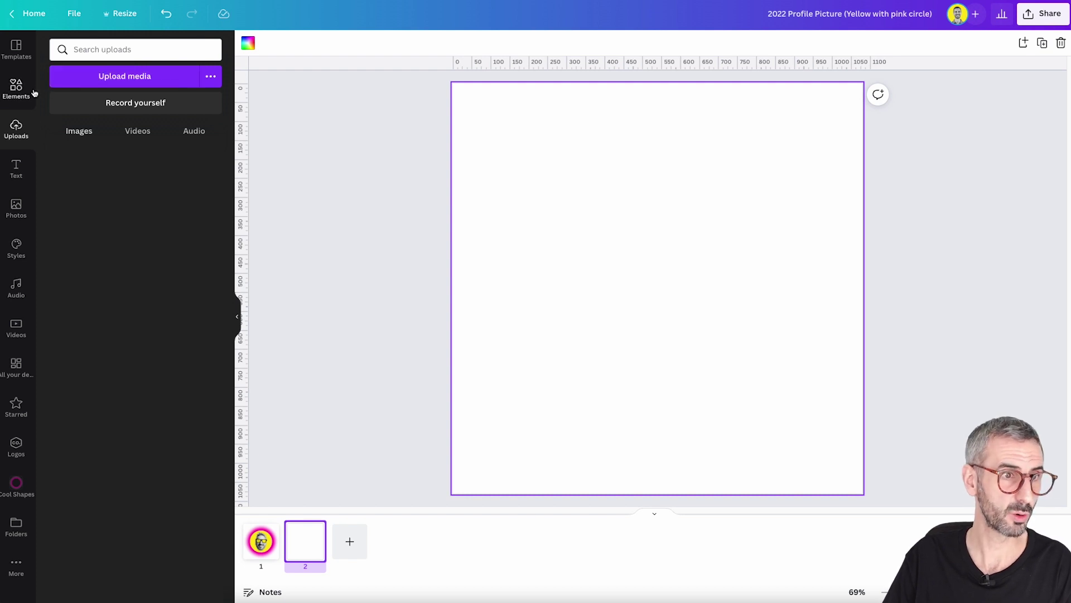
pyautogui.click(15, 89)
pyautogui.click(151, 51)
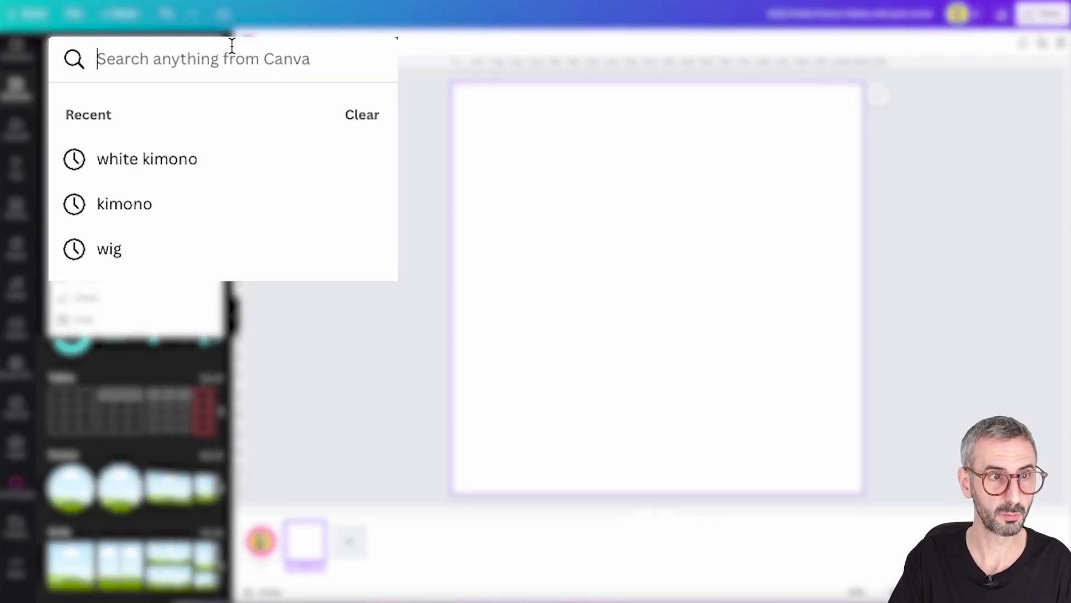
pyautogui.write('sunglaa')
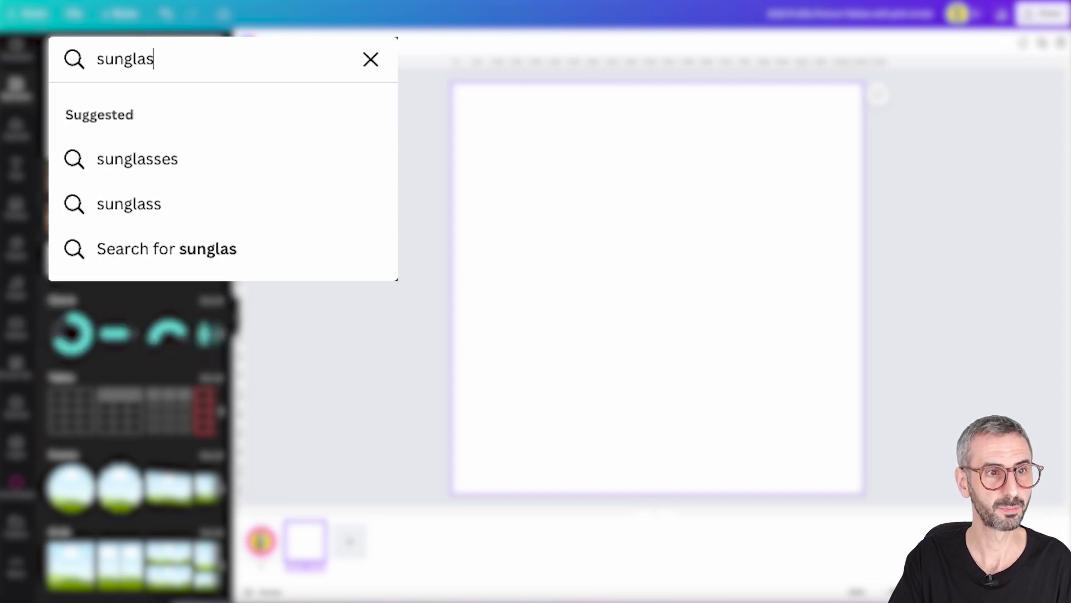
pyautogui.write('se')
pyautogui.press('Return')
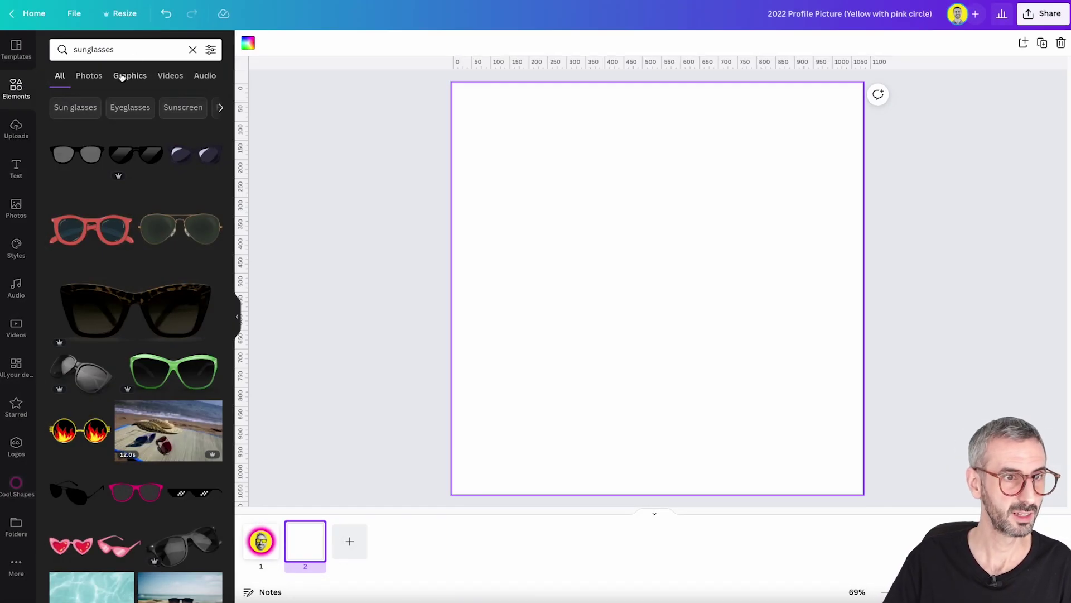
pyautogui.click(124, 75)
# Start adding the Textured Holo Sunglasses Sticker to a folder, with Assets in the projects as the location
pyautogui.scroll(-2, 152, 212)
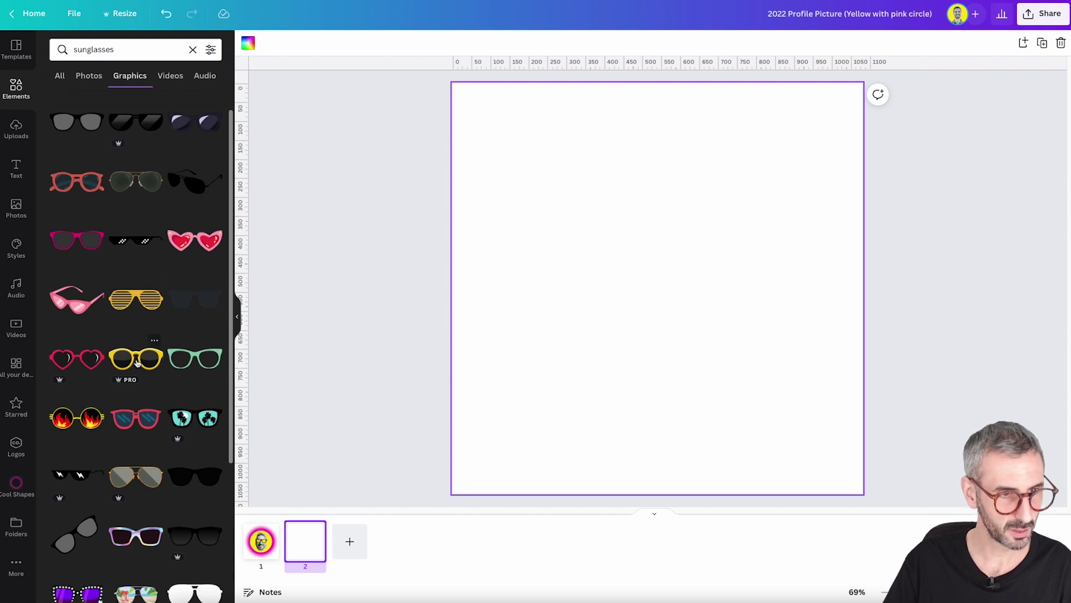
pyautogui.scroll(-3, 137, 365)
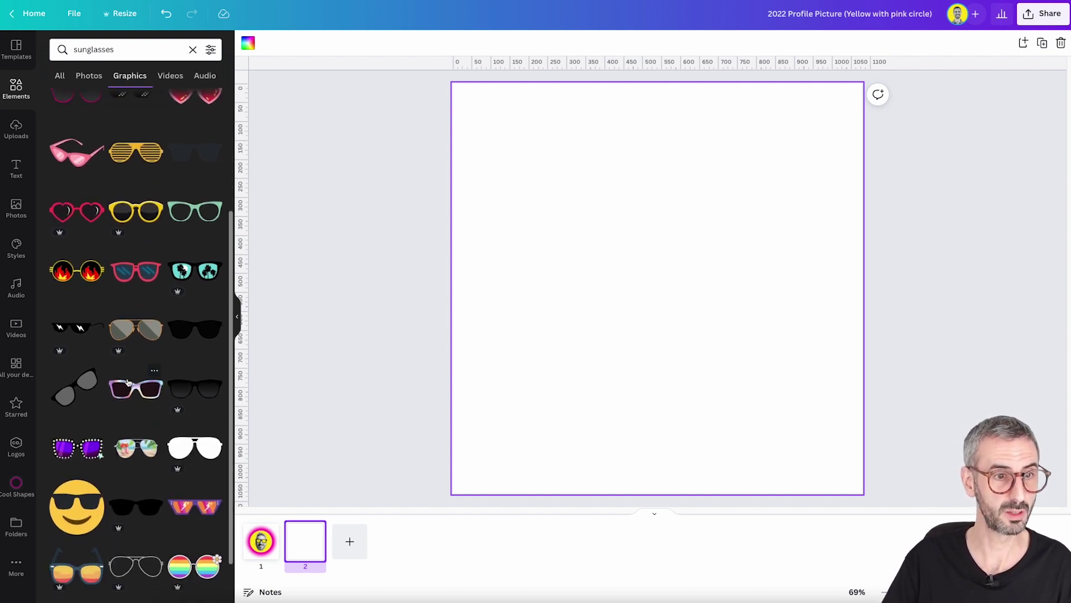
pyautogui.scroll(-1, 126, 390)
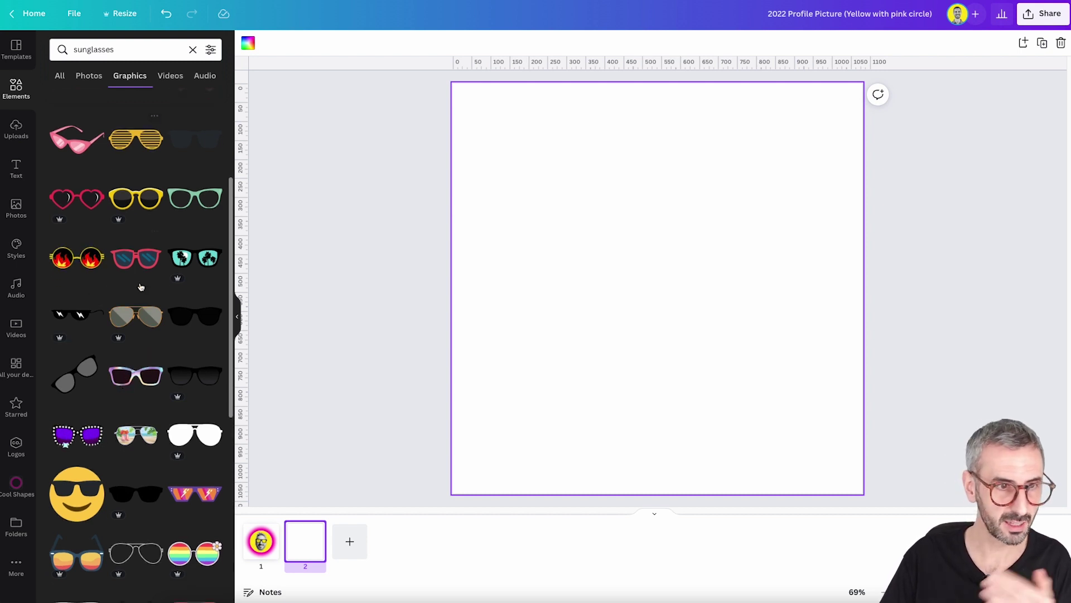
pyautogui.scroll(-3, 133, 380)
pyautogui.scroll(-1, 140, 391)
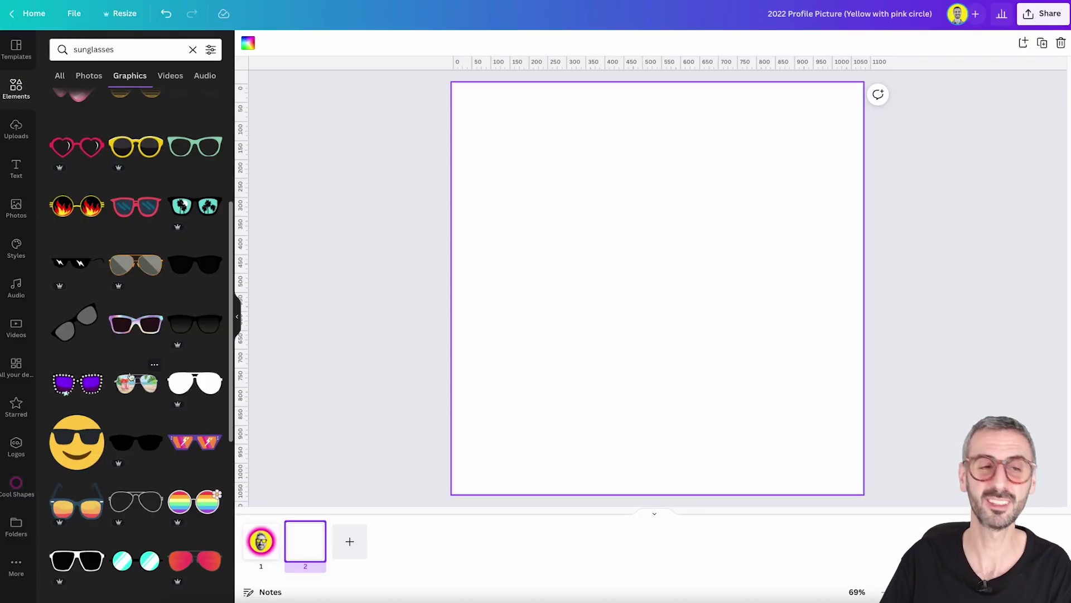
pyautogui.scroll(1, 139, 332)
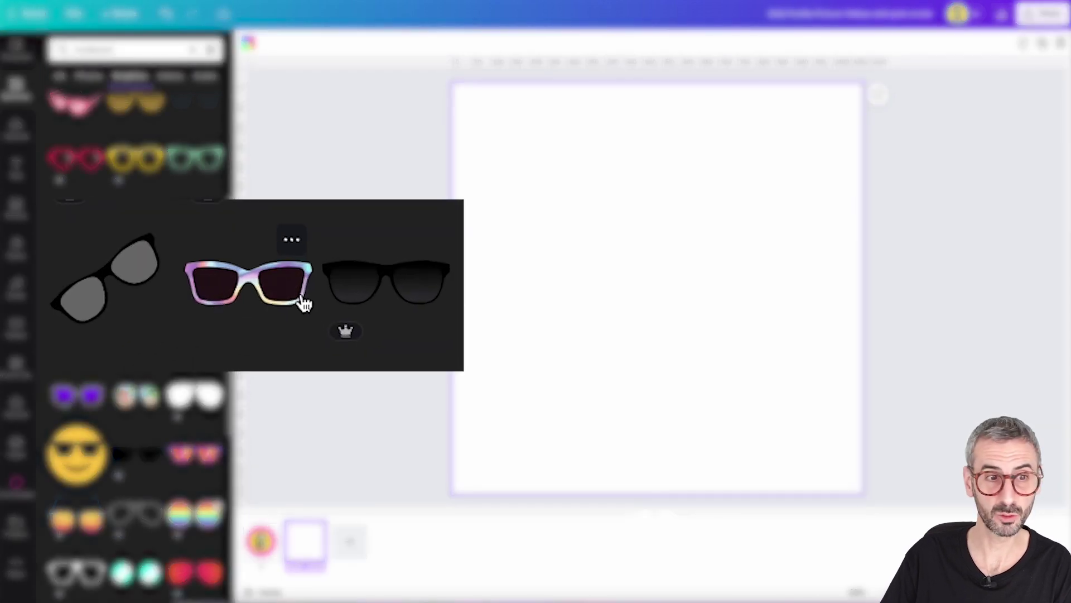
pyautogui.click(293, 243)
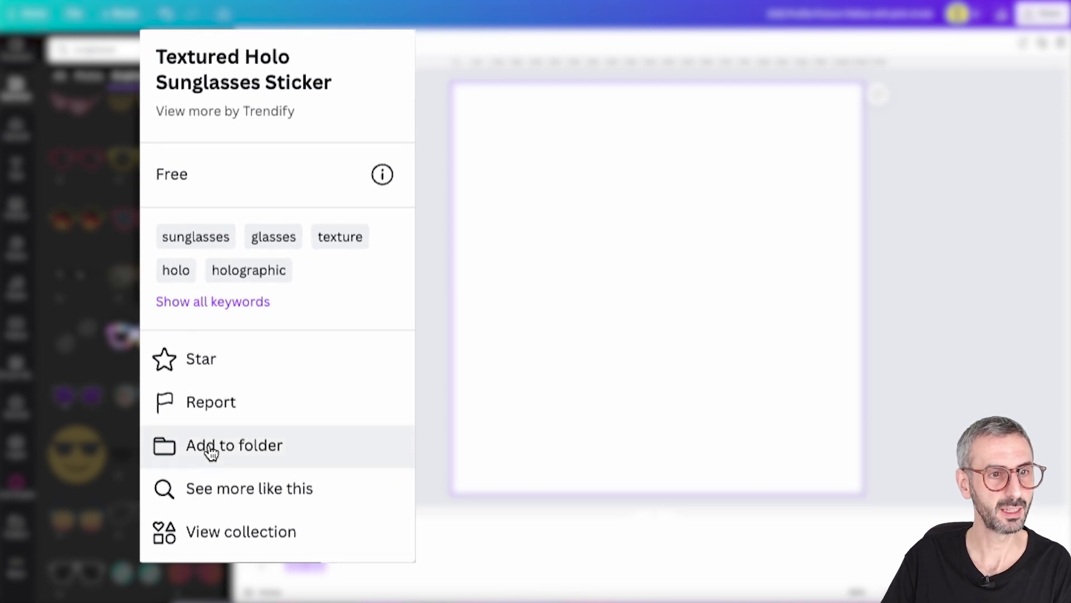
pyautogui.click(250, 453)
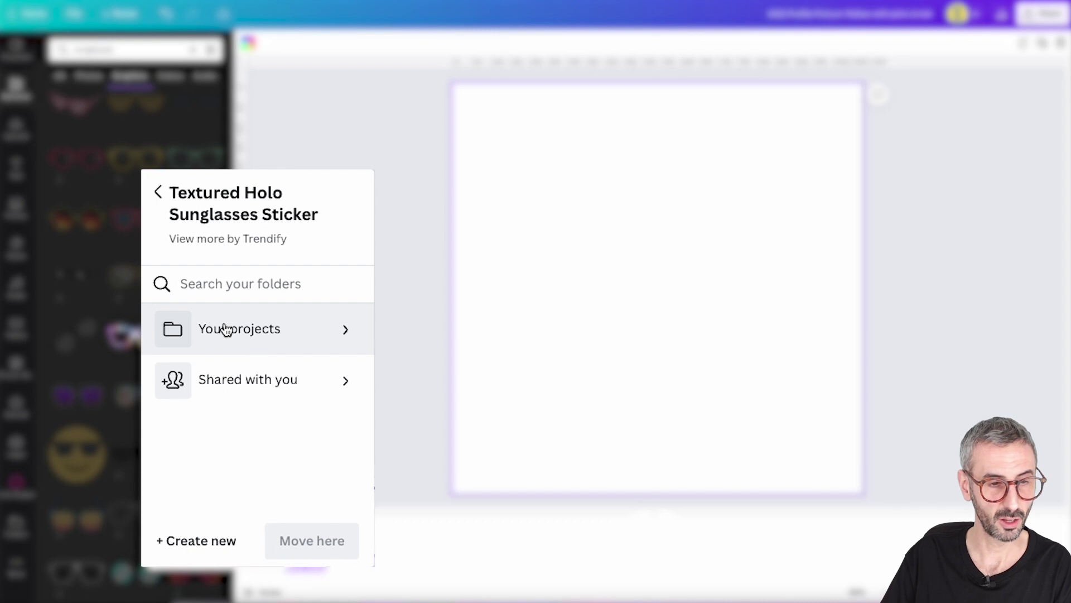
pyautogui.click(343, 344)
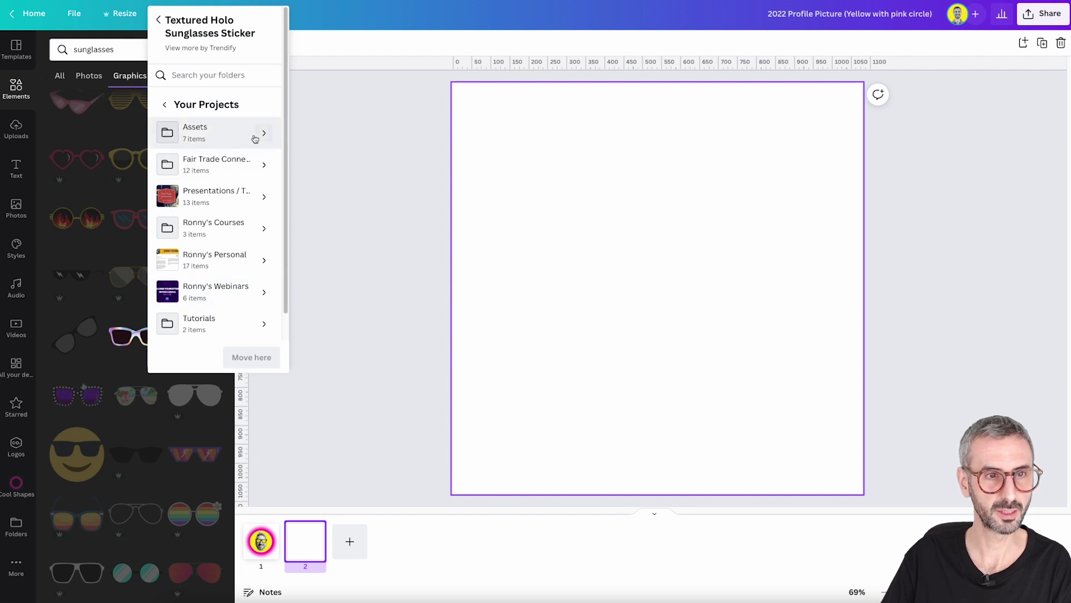
pyautogui.click(264, 133)
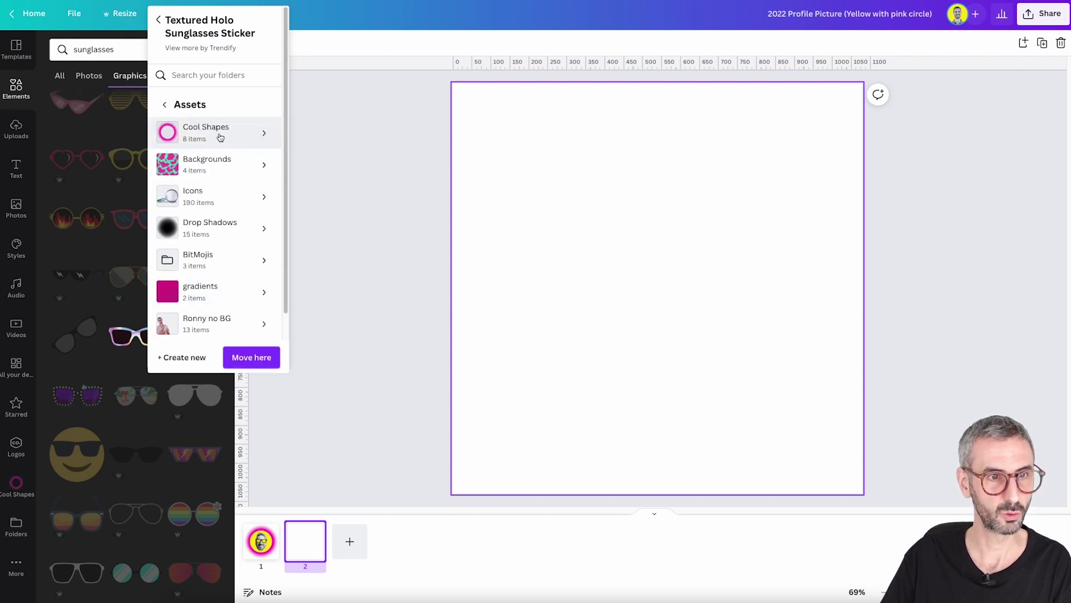
# Create a new folder named "Graphics" inside Assets and save the holographic sunglasses sticker in it
pyautogui.scroll(-1, 220, 238)
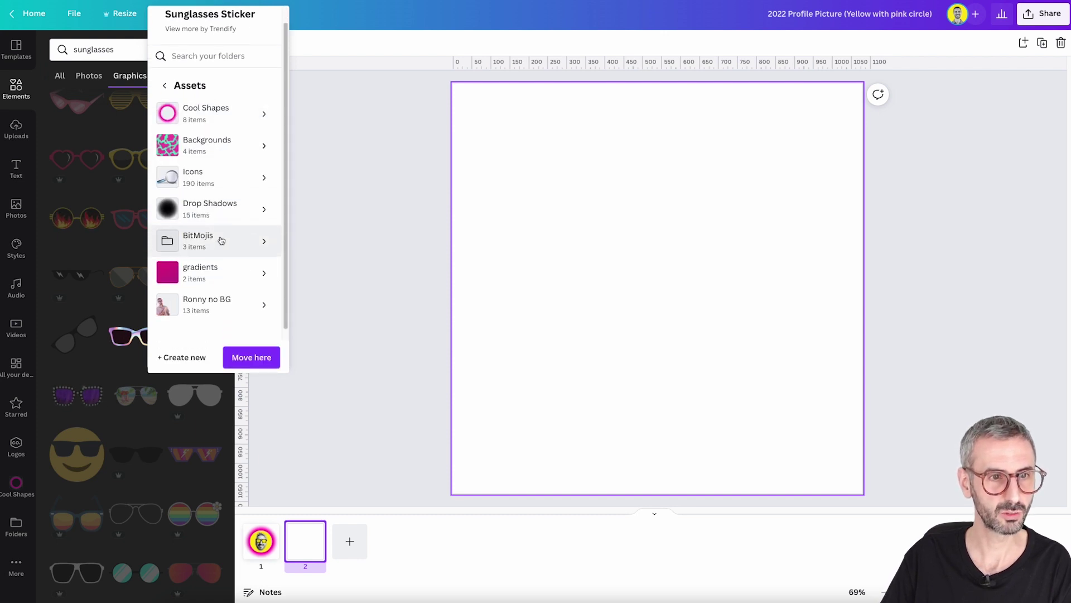
pyautogui.scroll(1, 202, 167)
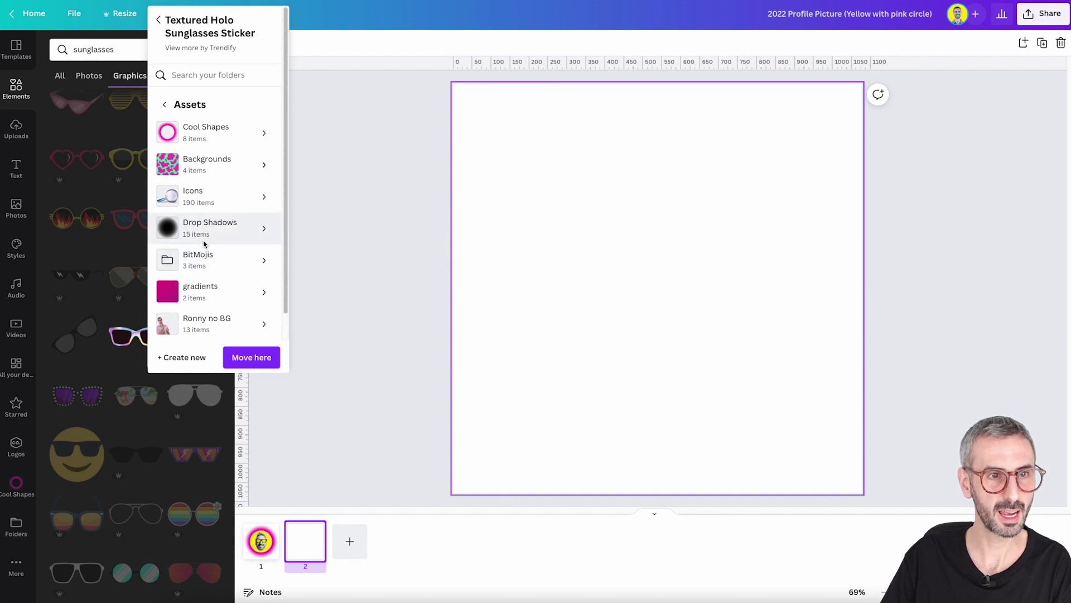
pyautogui.scroll(-3, 205, 174)
pyautogui.scroll(3, 205, 267)
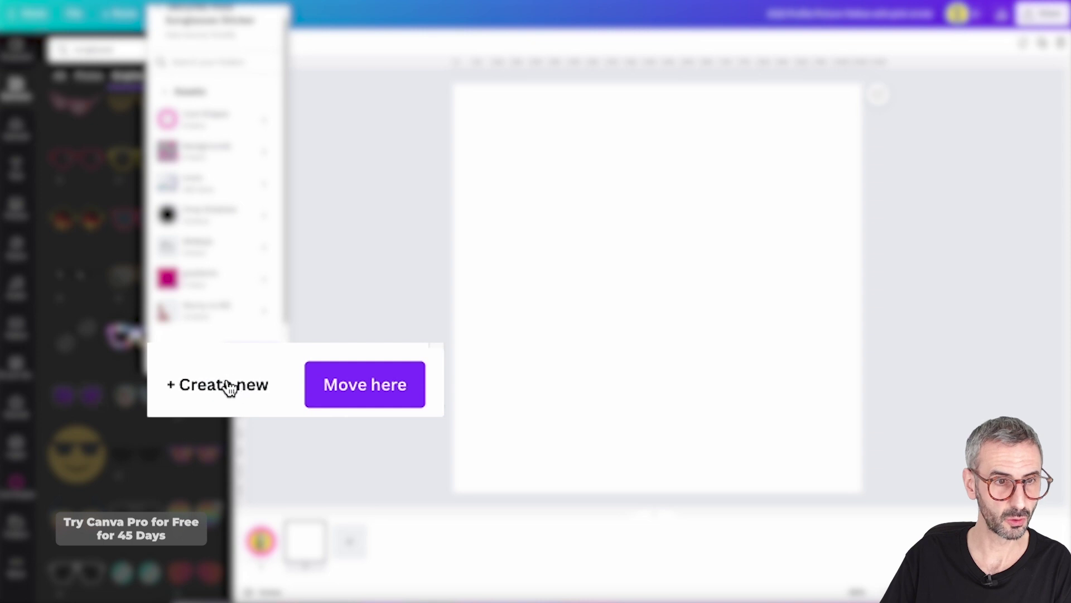
pyautogui.click(189, 366)
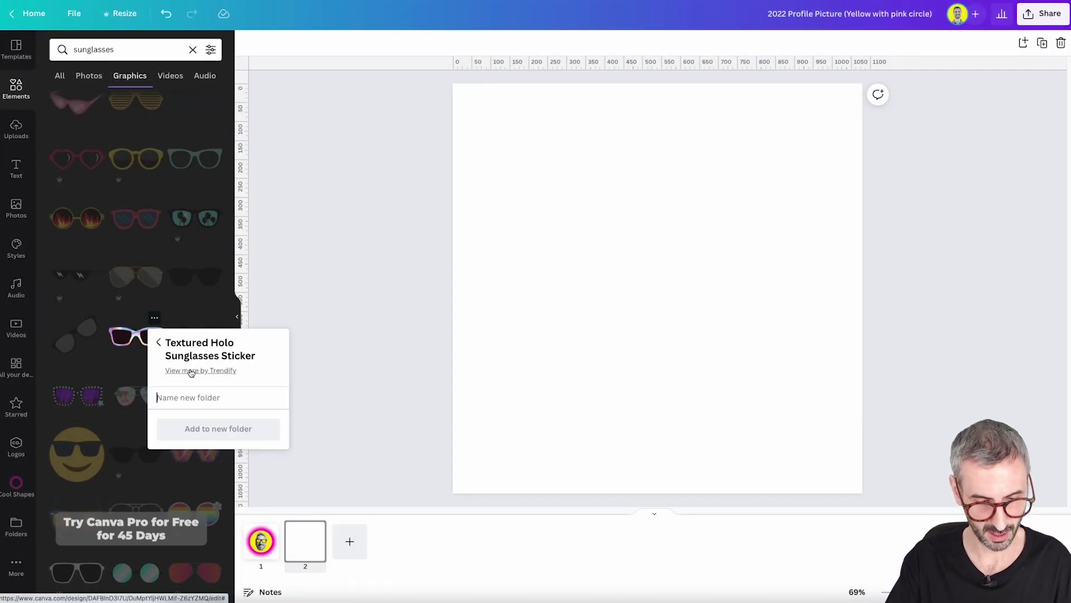
pyautogui.write('Ga')
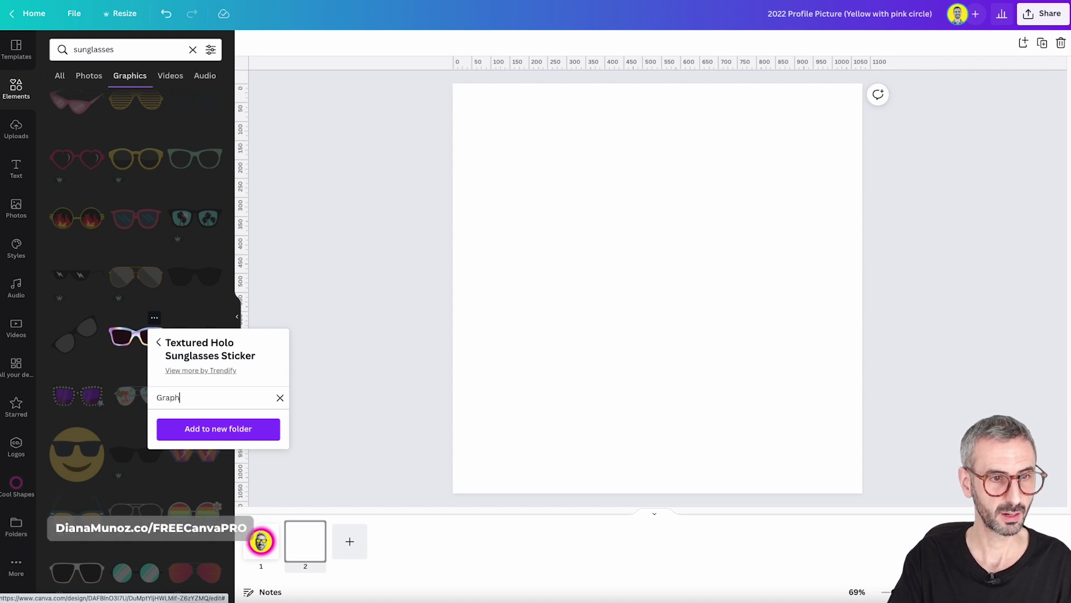
pyautogui.click(251, 437)
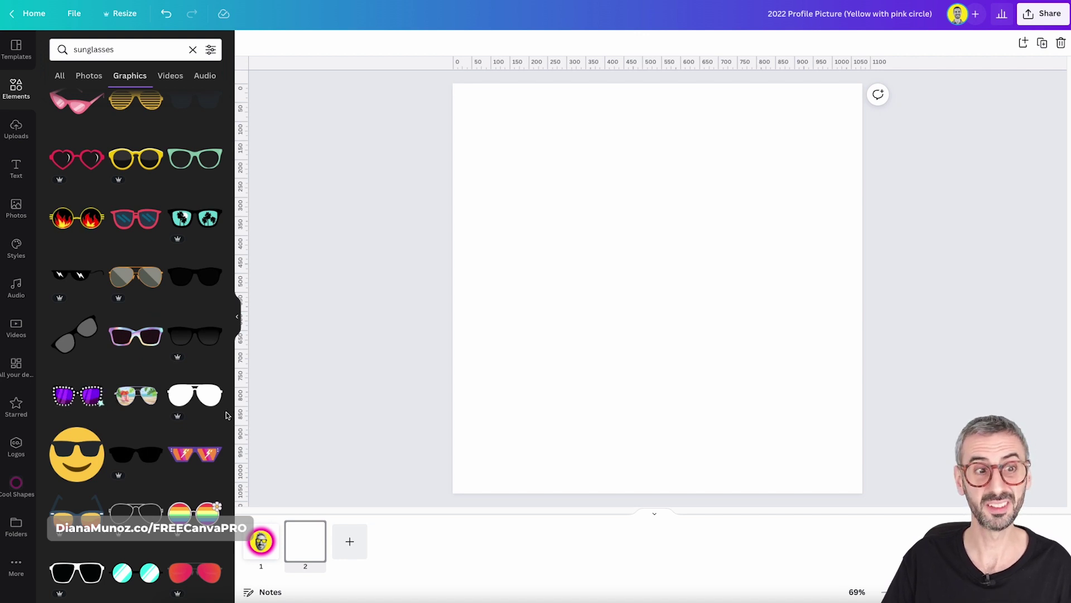
# Browse further down the sunglasses graphics for animated stickers
pyautogui.scroll(-5, 133, 401)
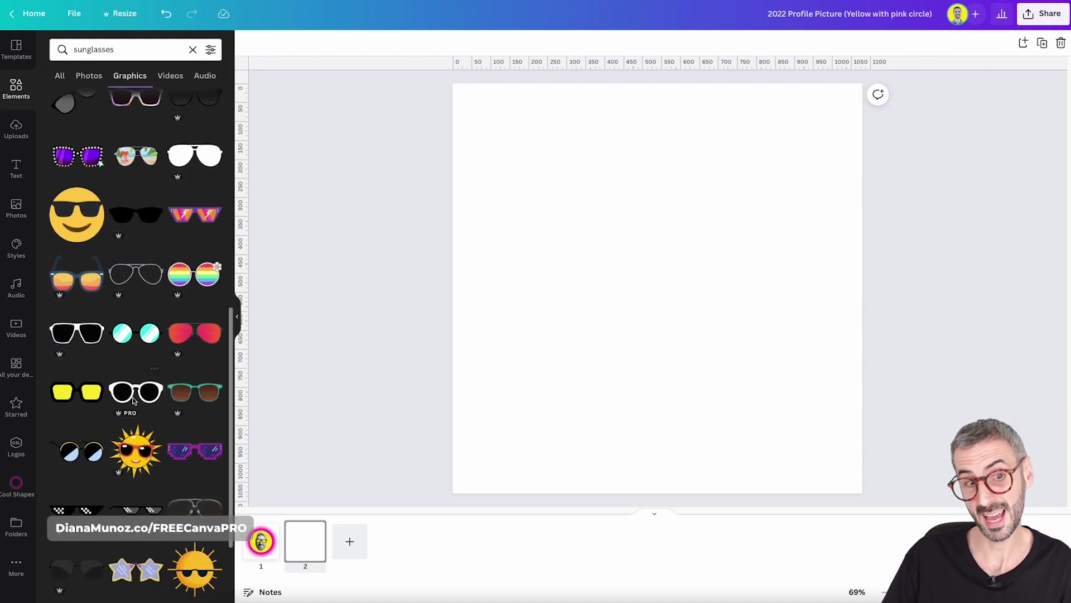
pyautogui.scroll(-4, 133, 401)
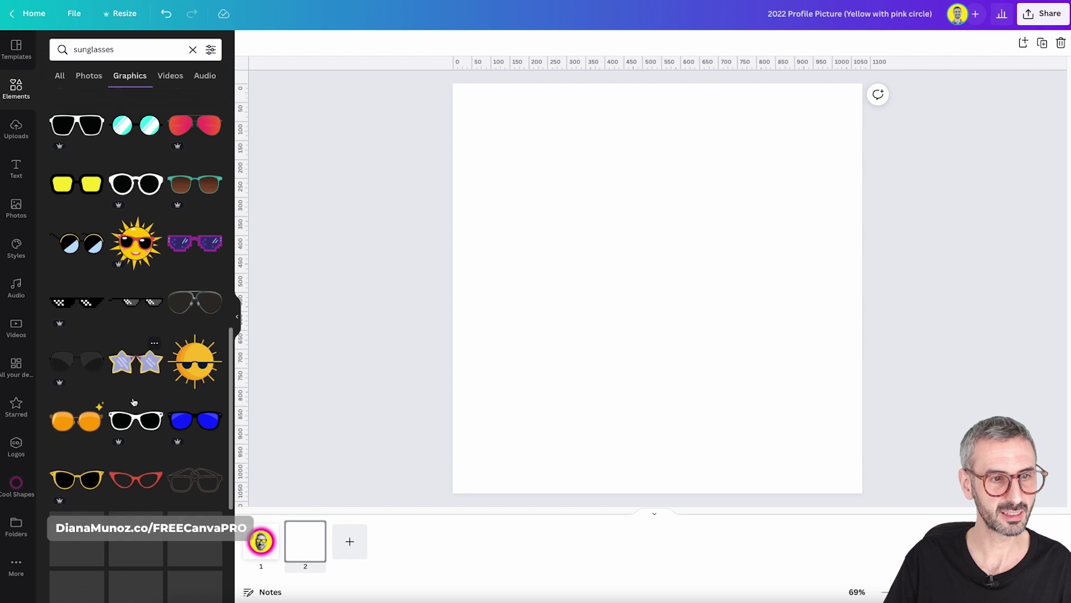
pyautogui.scroll(-1, 132, 400)
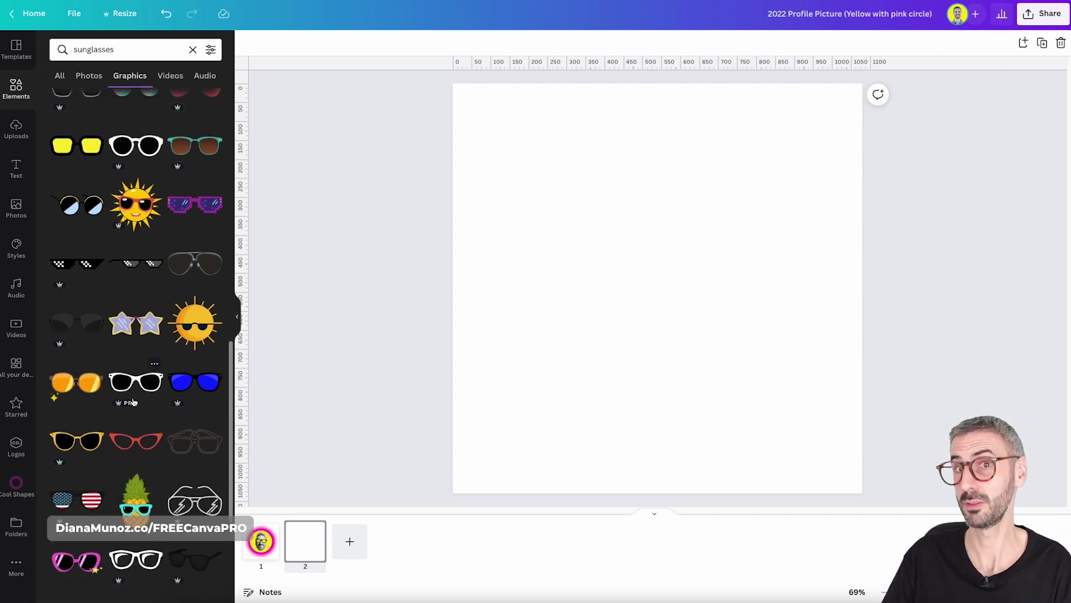
pyautogui.scroll(1, 133, 402)
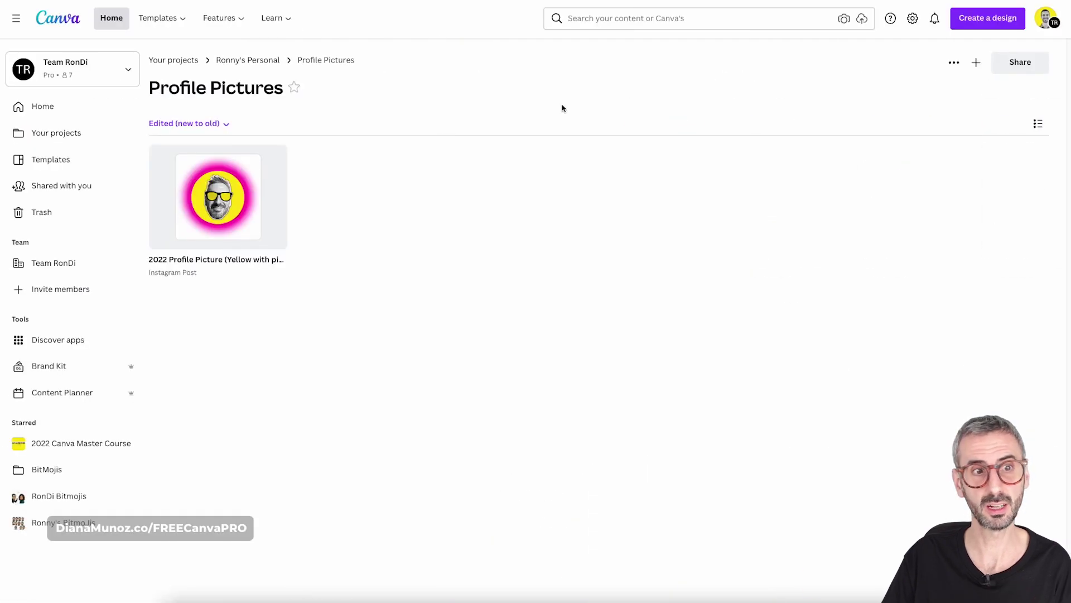
# In the Assets folder of the projects, rename the Graphics folder to "Still Graphics"
pyautogui.click(196, 62)
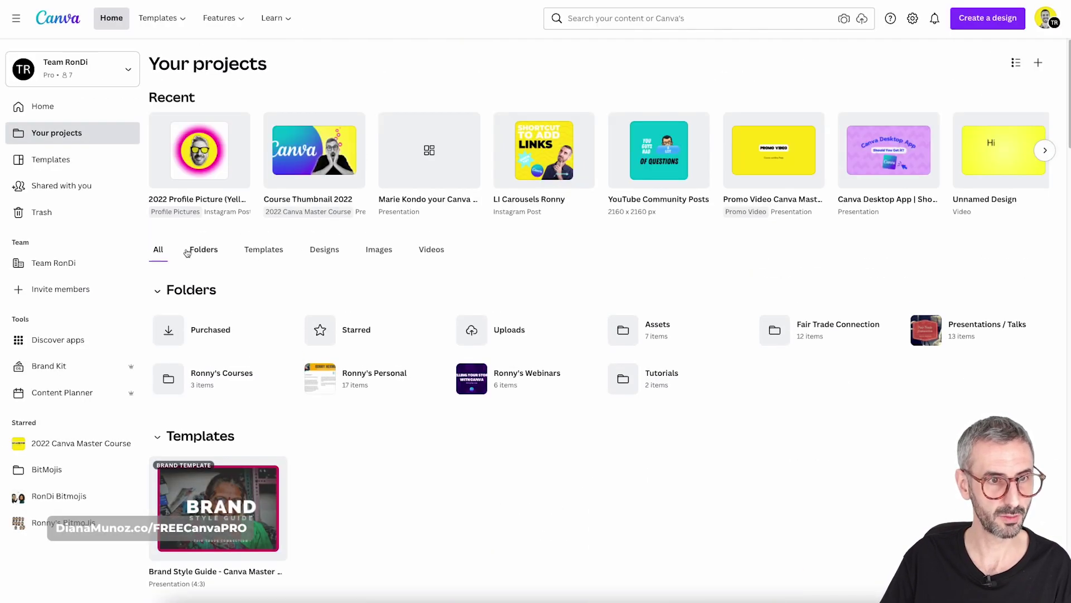
pyautogui.click(206, 251)
pyautogui.click(664, 292)
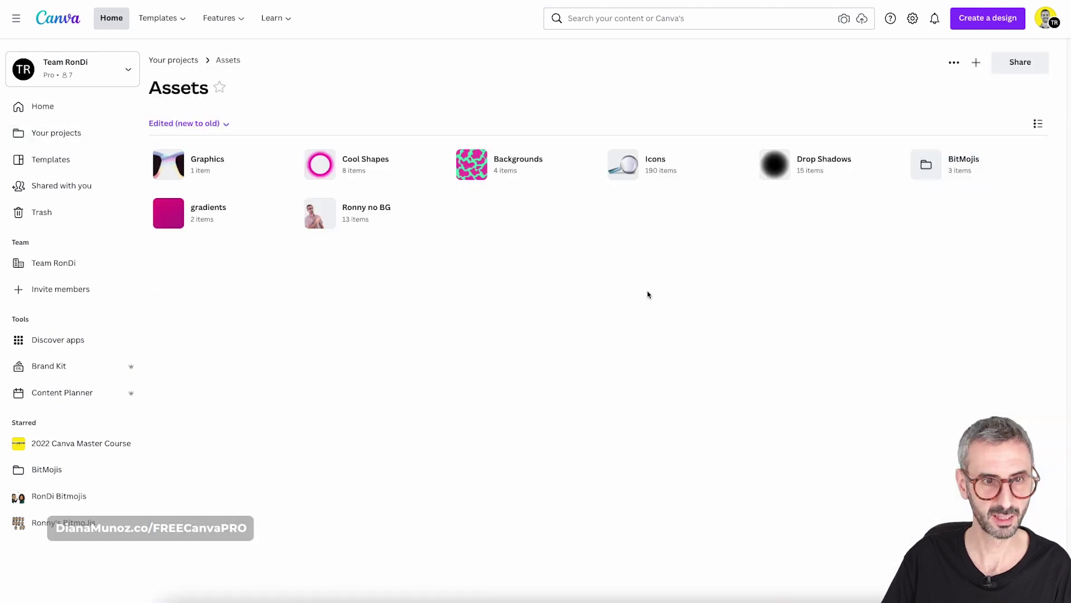
pyautogui.click(278, 165)
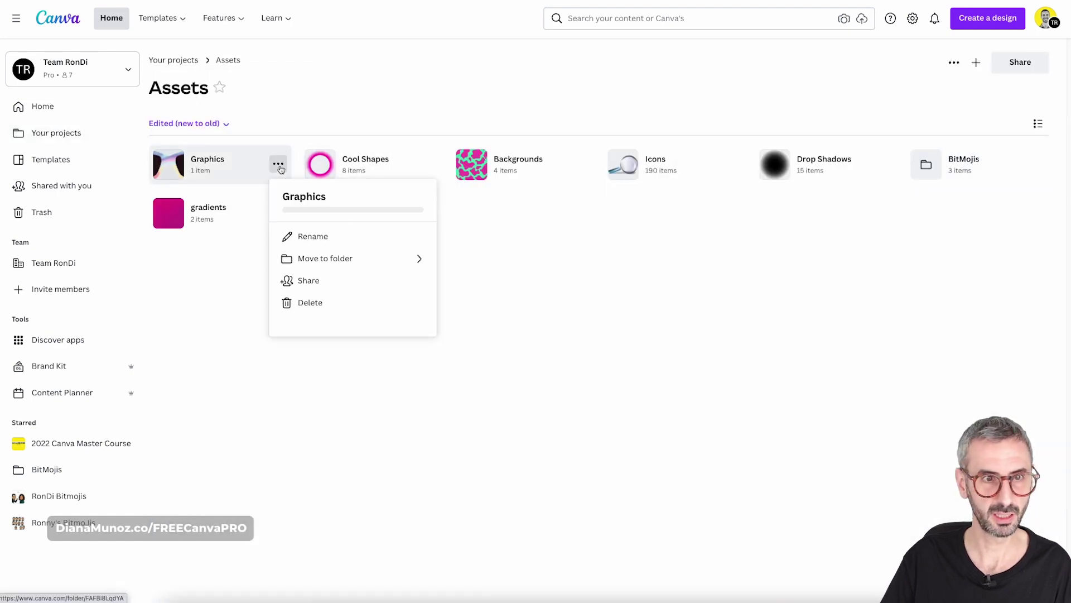
pyautogui.click(307, 235)
pyautogui.click(399, 246)
pyautogui.write('St')
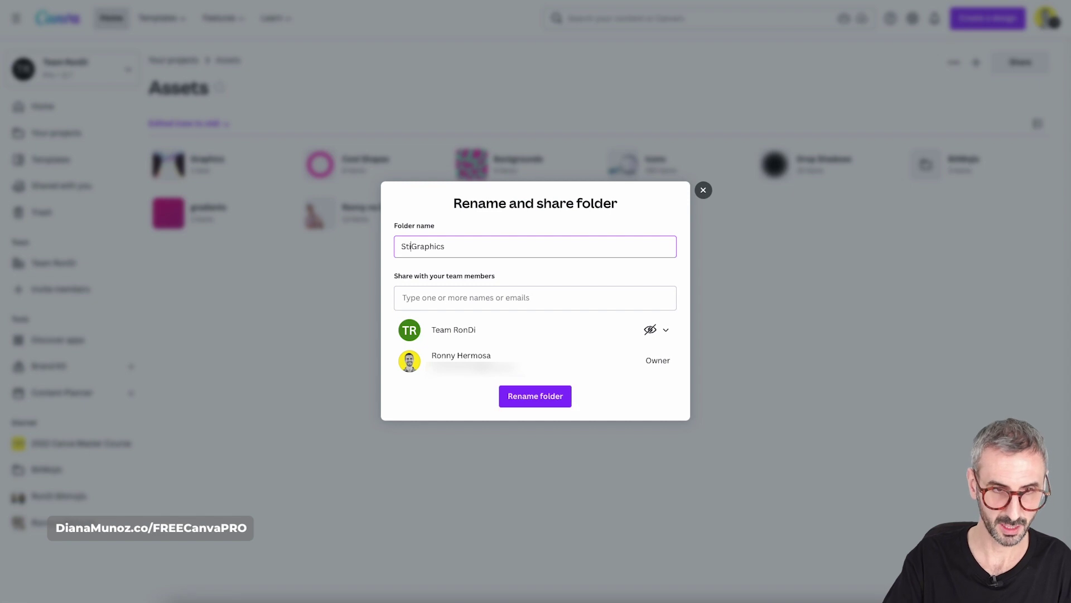
pyautogui.write('ill')
pyautogui.click(554, 397)
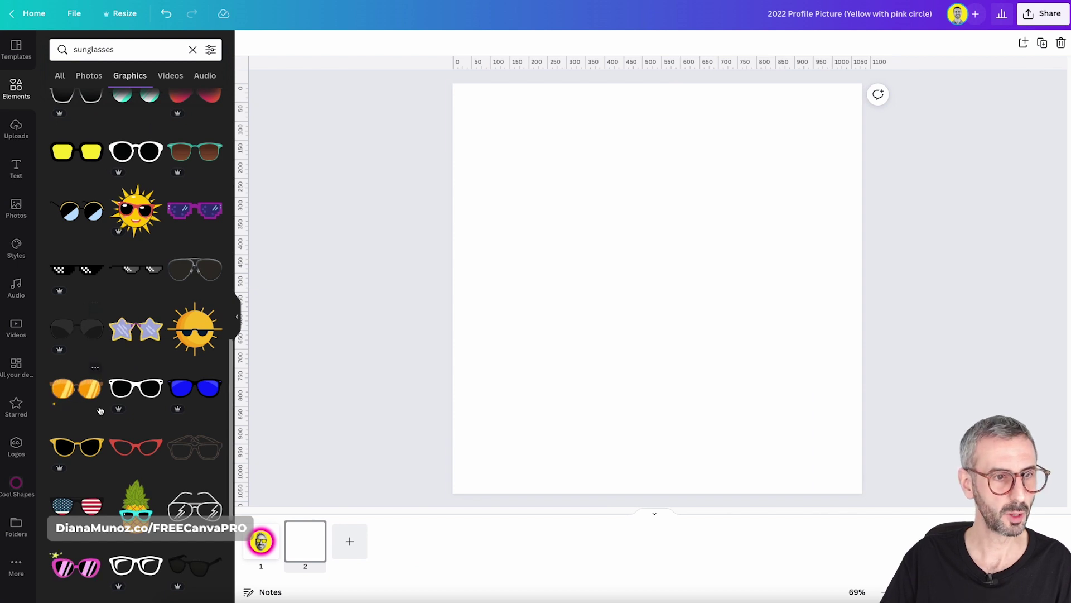
# Start adding the Cool Brown Sunglasses sticker to a folder, with Assets in the projects as the location
pyautogui.click(95, 370)
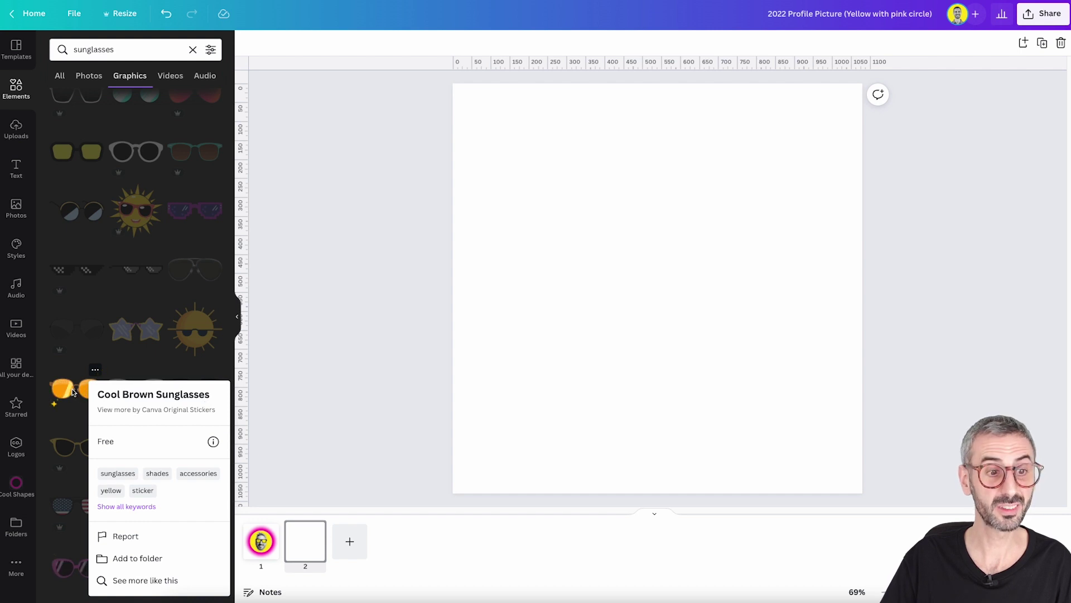
pyautogui.click(148, 559)
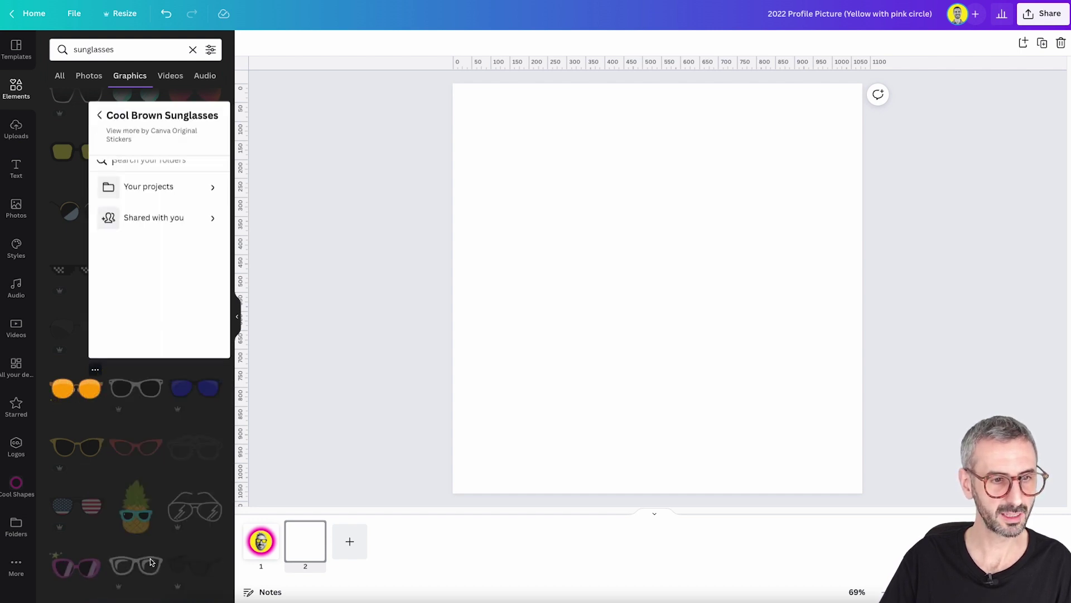
pyautogui.click(211, 150)
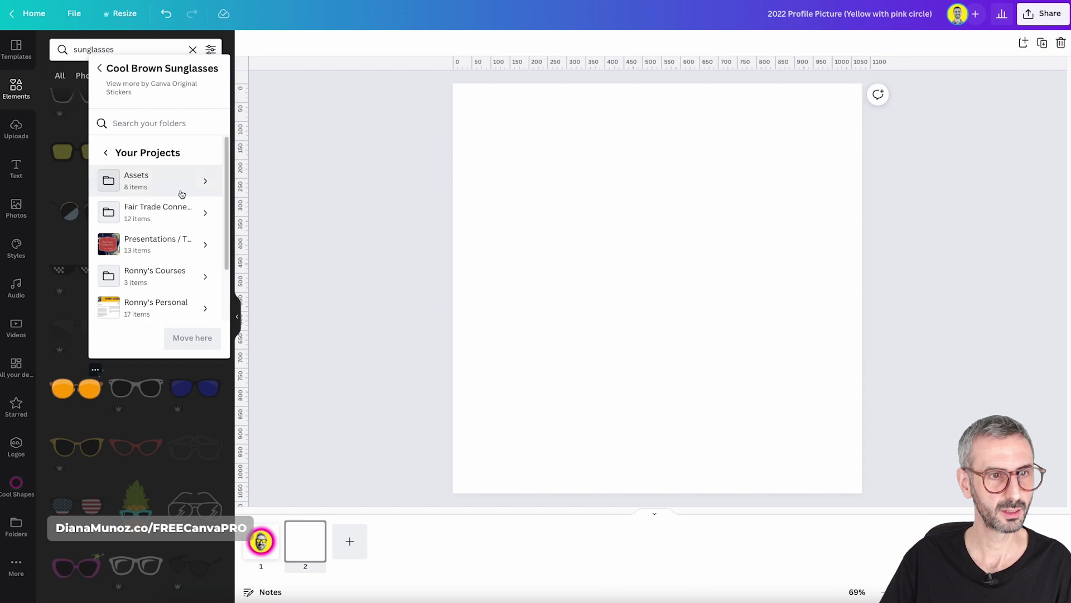
pyautogui.click(176, 185)
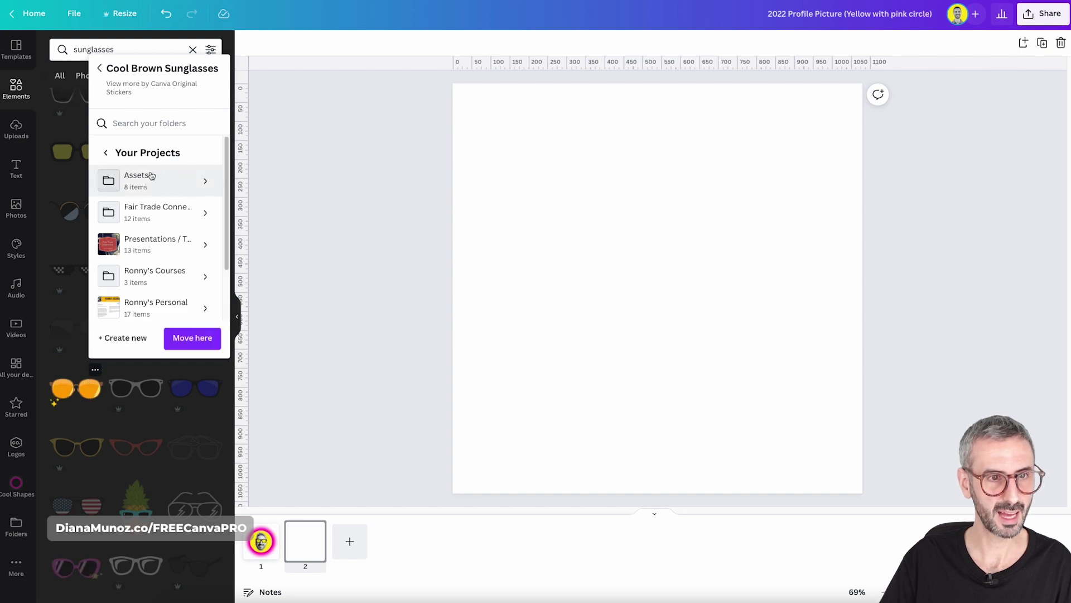
pyautogui.click(204, 182)
# Create a new folder named "Animated Stickers" inside Assets and save the Cool Brown Sunglasses sticker in it
pyautogui.scroll(-3, 167, 223)
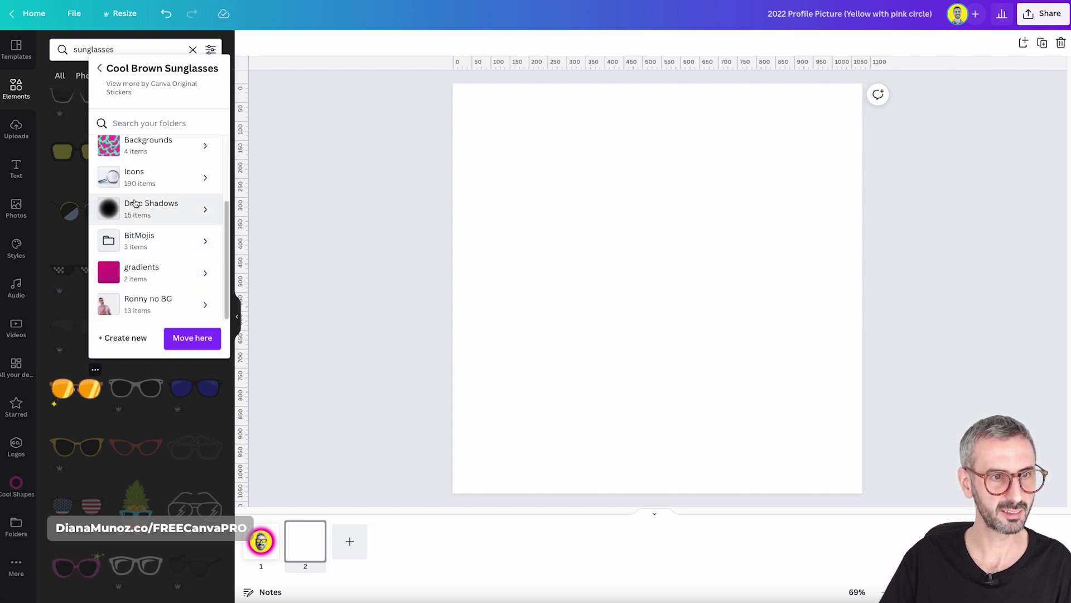
pyautogui.scroll(3, 133, 190)
pyautogui.scroll(1, 133, 189)
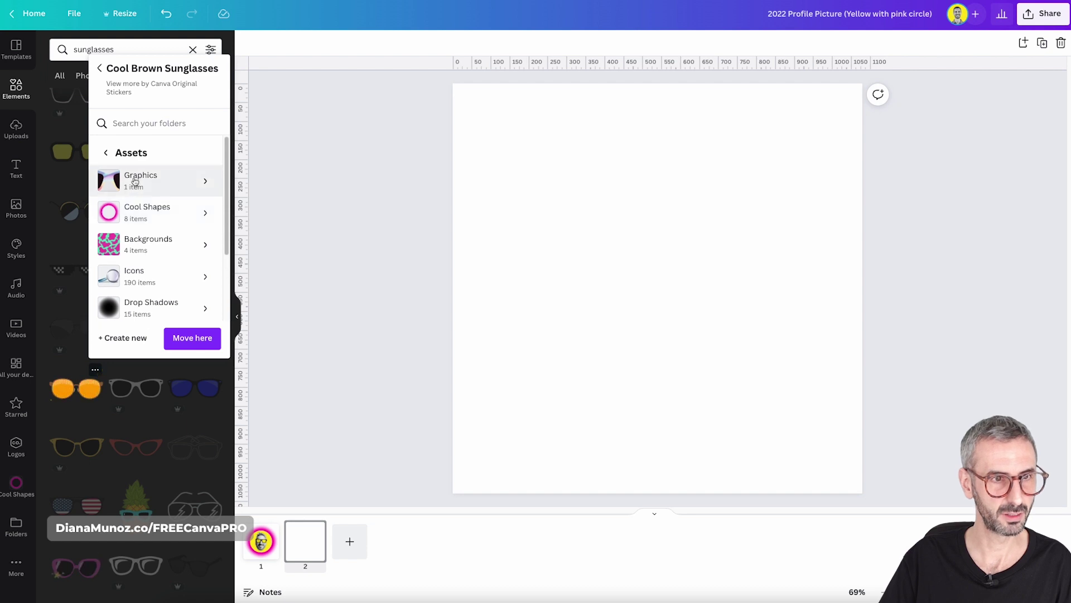
pyautogui.scroll(-2, 134, 184)
pyautogui.click(132, 337)
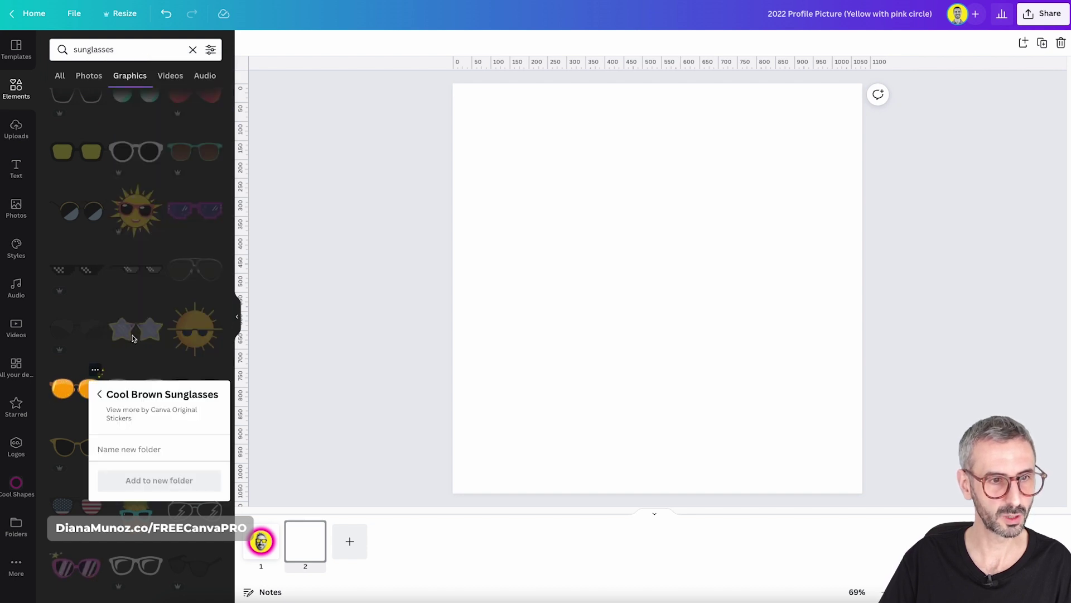
pyautogui.write('Ani')
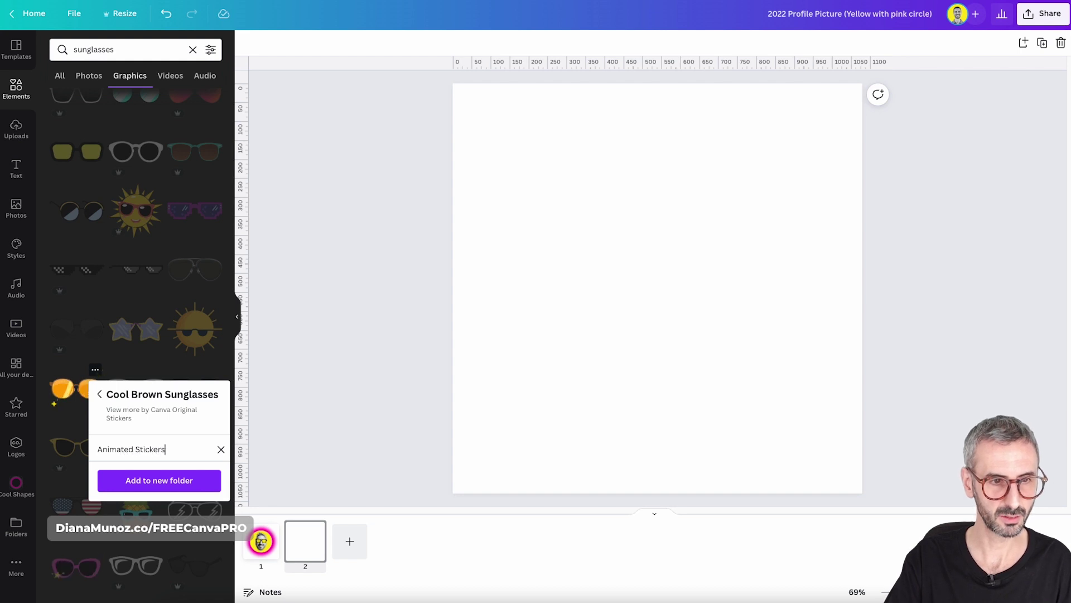
pyautogui.write('mated Stickers')
pyautogui.click(149, 480)
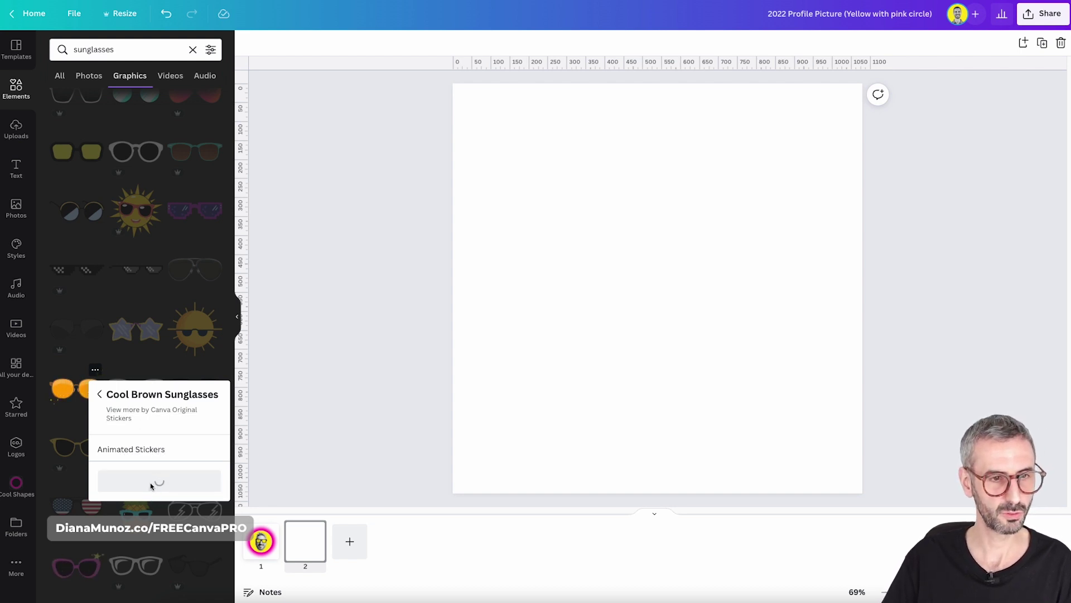
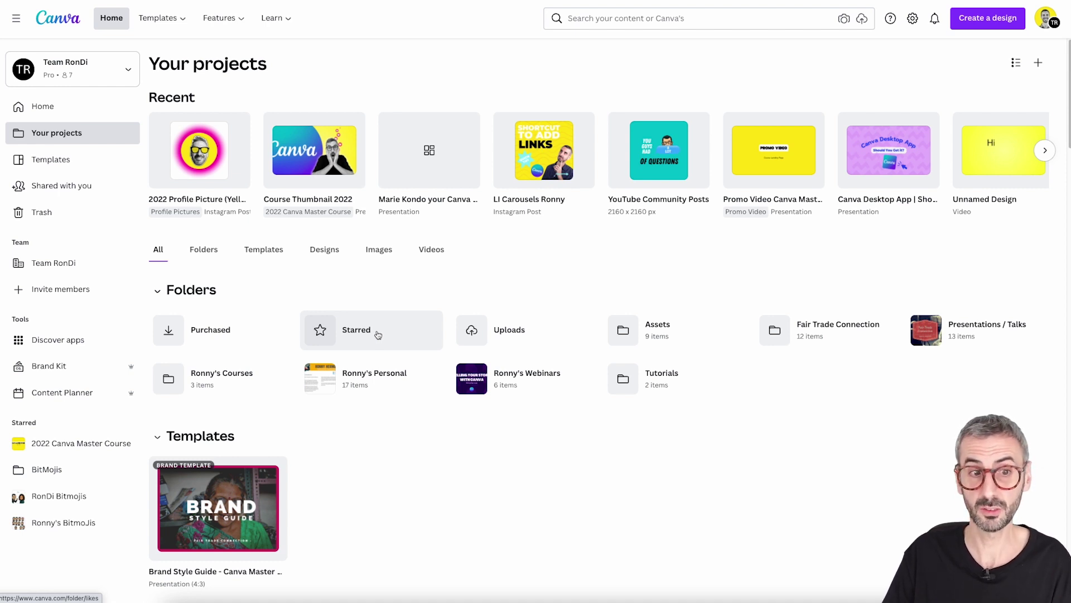
# Empty the Starred folder of the projects by unstarring every template and image in it
pyautogui.click(367, 334)
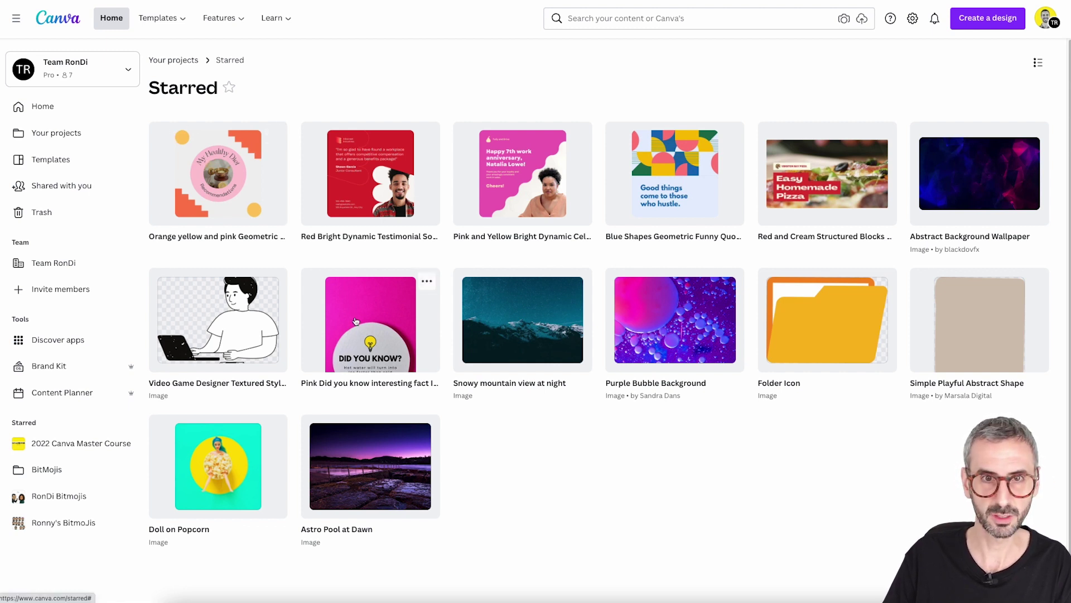
pyautogui.click(274, 134)
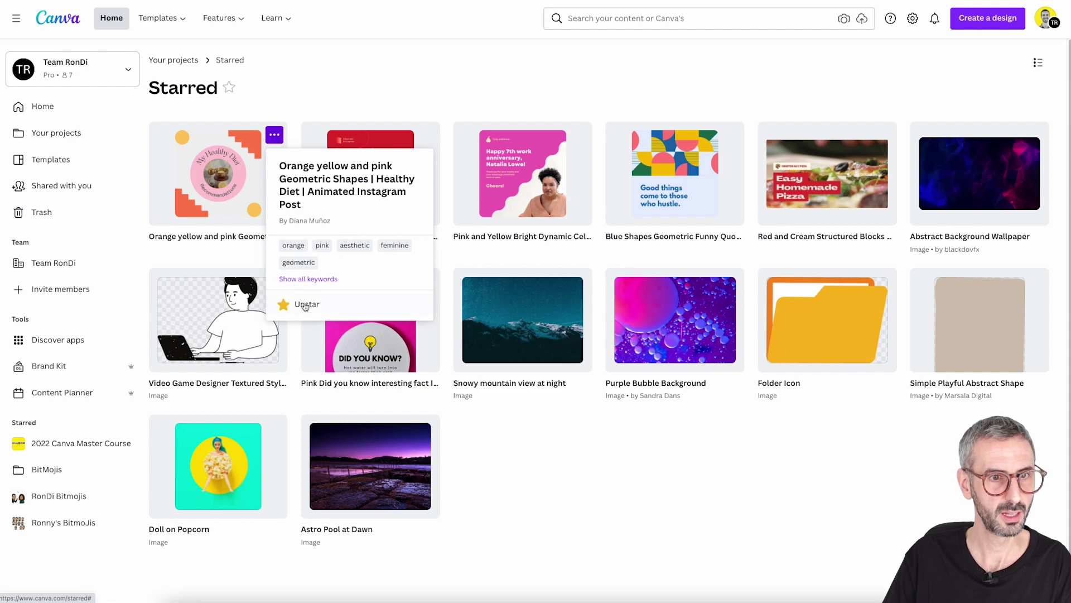
pyautogui.click(295, 304)
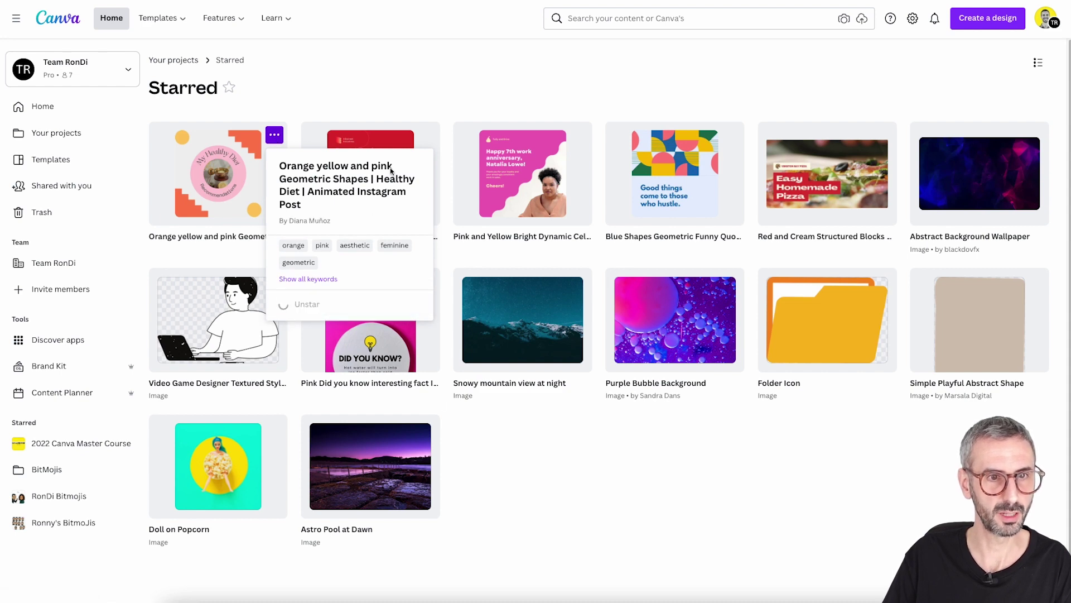
pyautogui.click(427, 134)
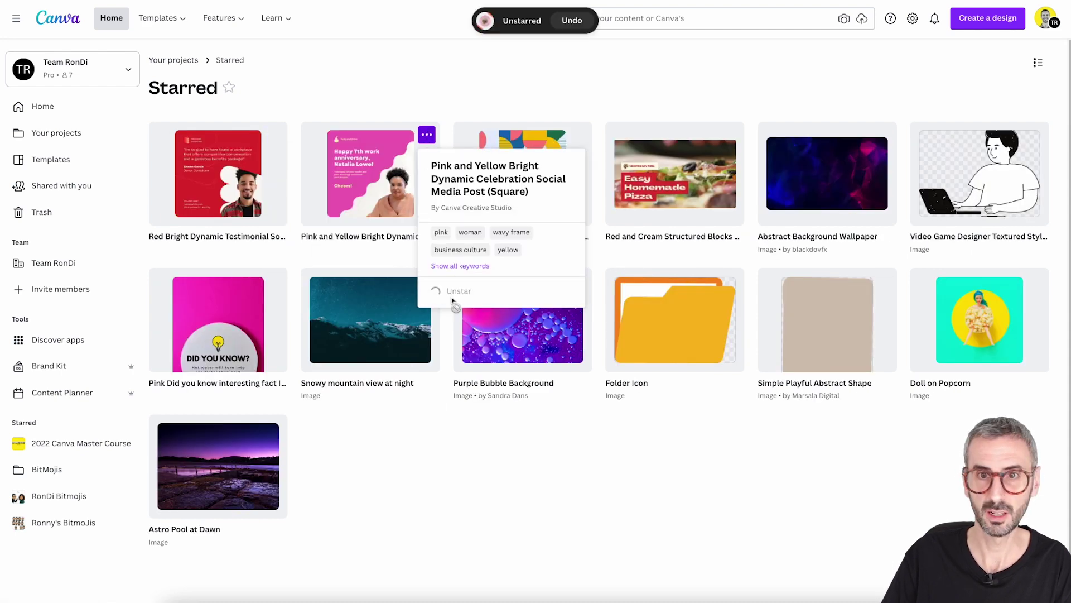
pyautogui.click(453, 290)
pyautogui.click(279, 135)
pyautogui.click(296, 291)
pyautogui.click(275, 134)
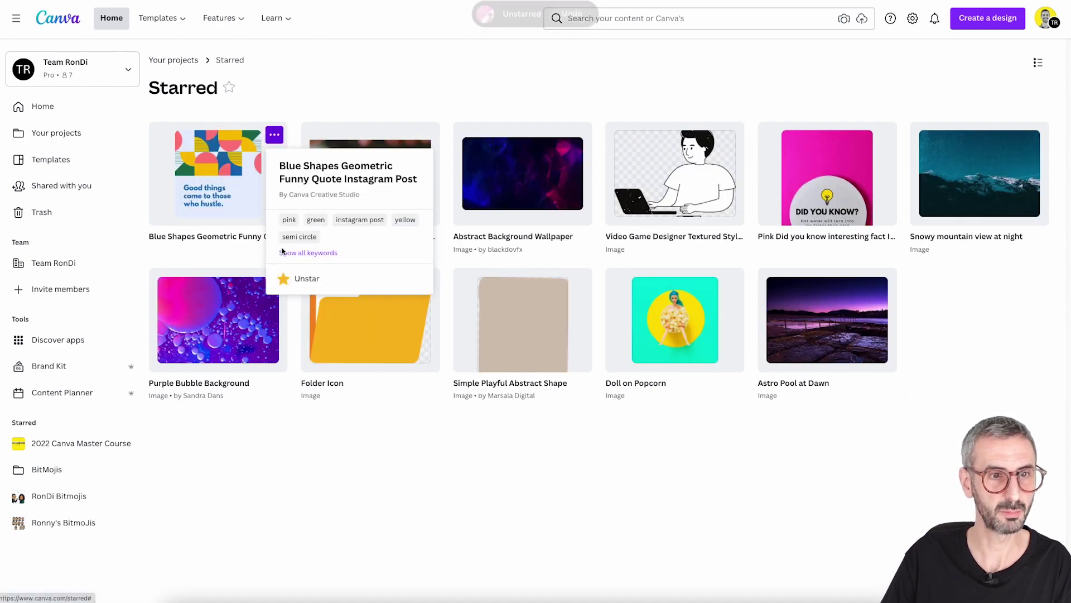
pyautogui.click(302, 282)
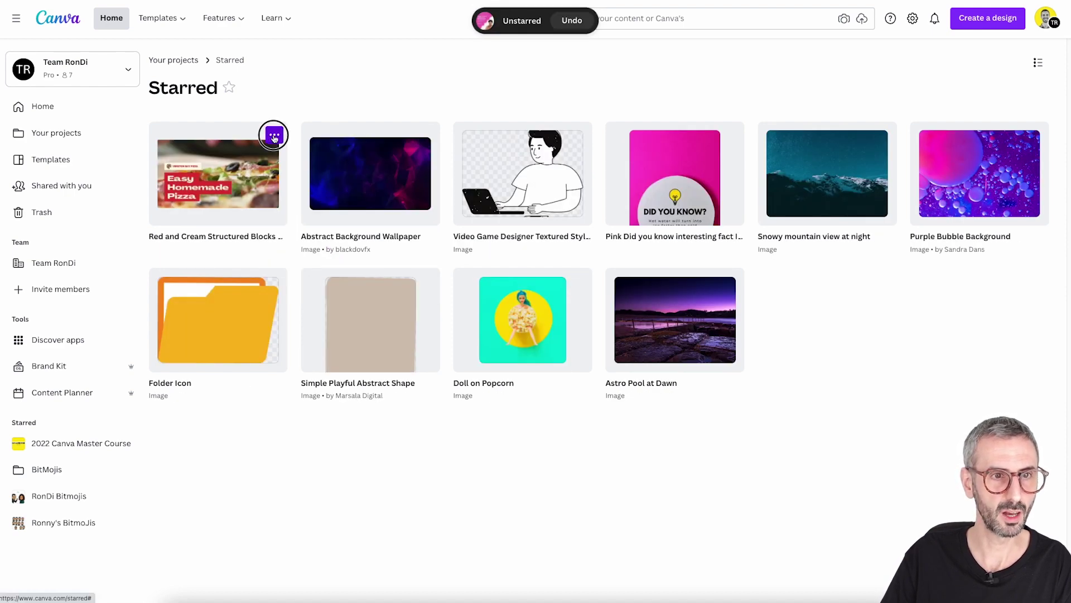
pyautogui.click(275, 133)
pyautogui.click(293, 292)
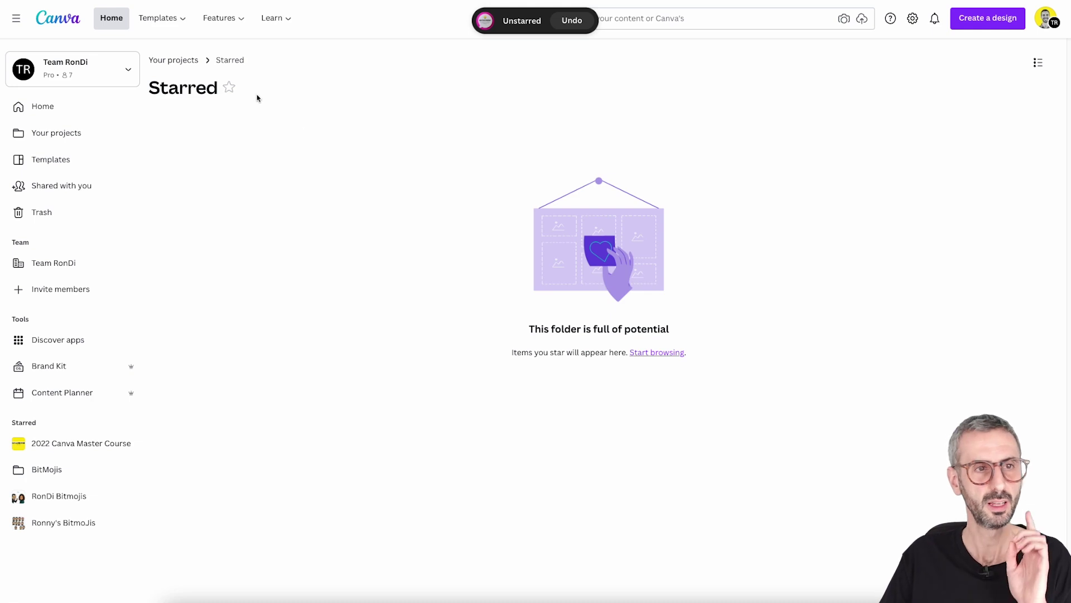
# Search the template library for "website" and show the templates of the Websites category
pyautogui.click(156, 17)
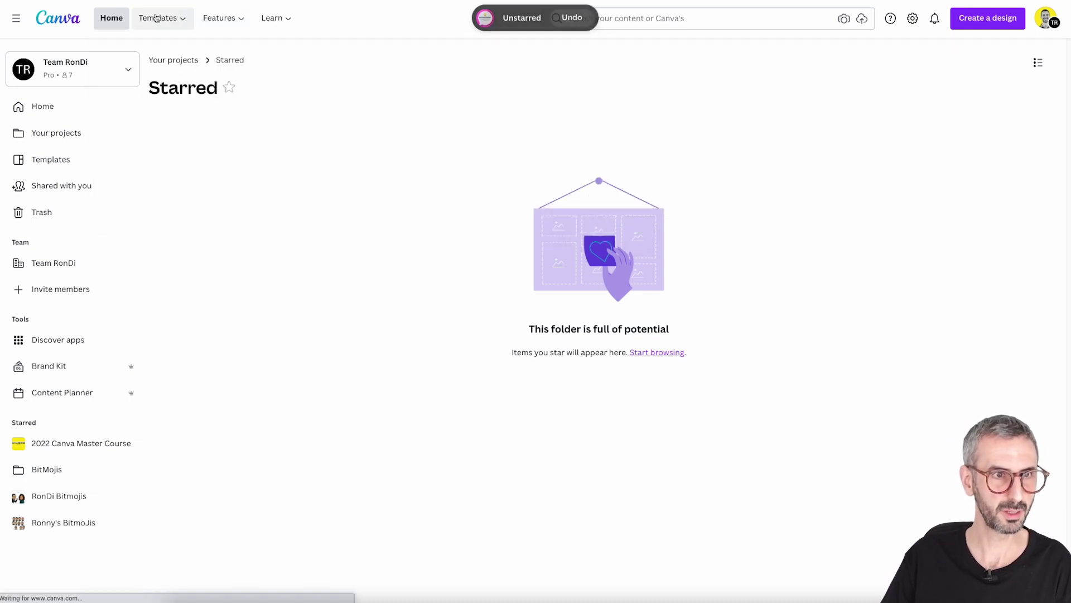
pyautogui.scroll(-5, 603, 292)
pyautogui.scroll(-10, 644, 337)
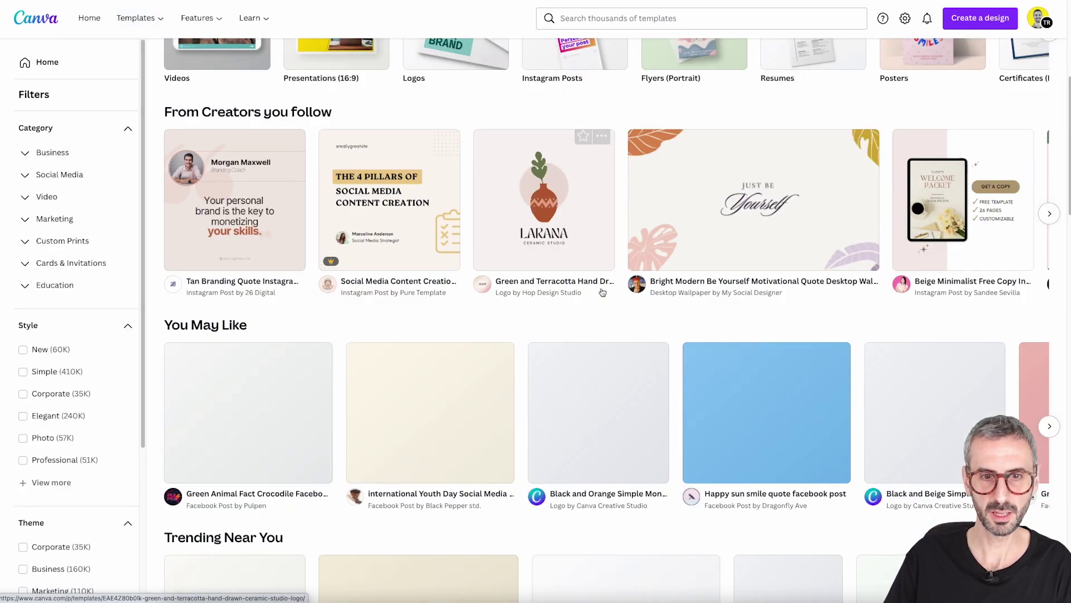
pyautogui.scroll(8, 645, 337)
pyautogui.scroll(7, 645, 337)
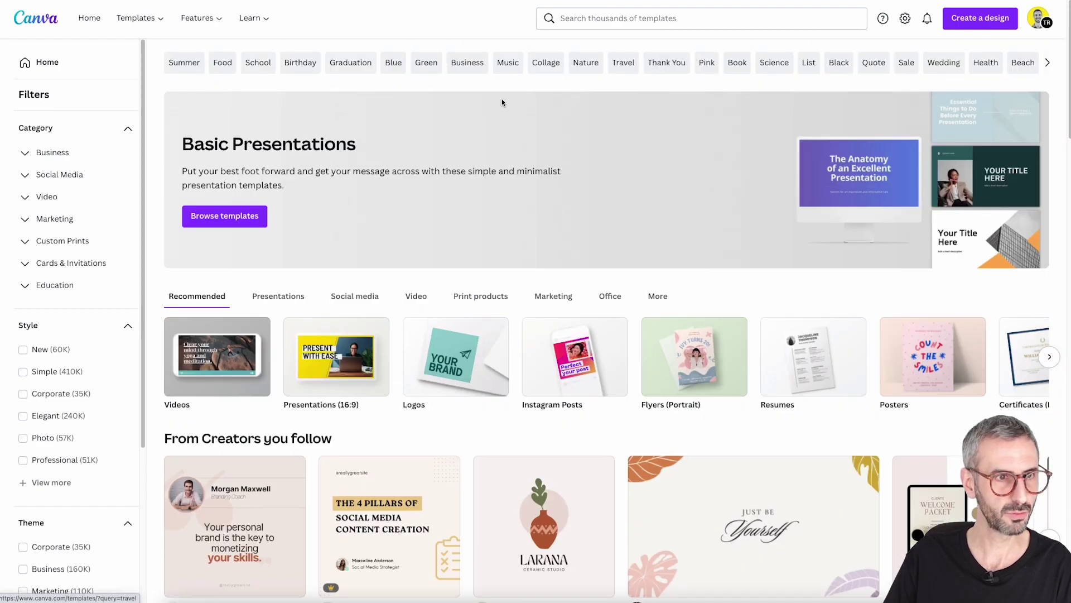
pyautogui.click(616, 20)
pyautogui.write('website')
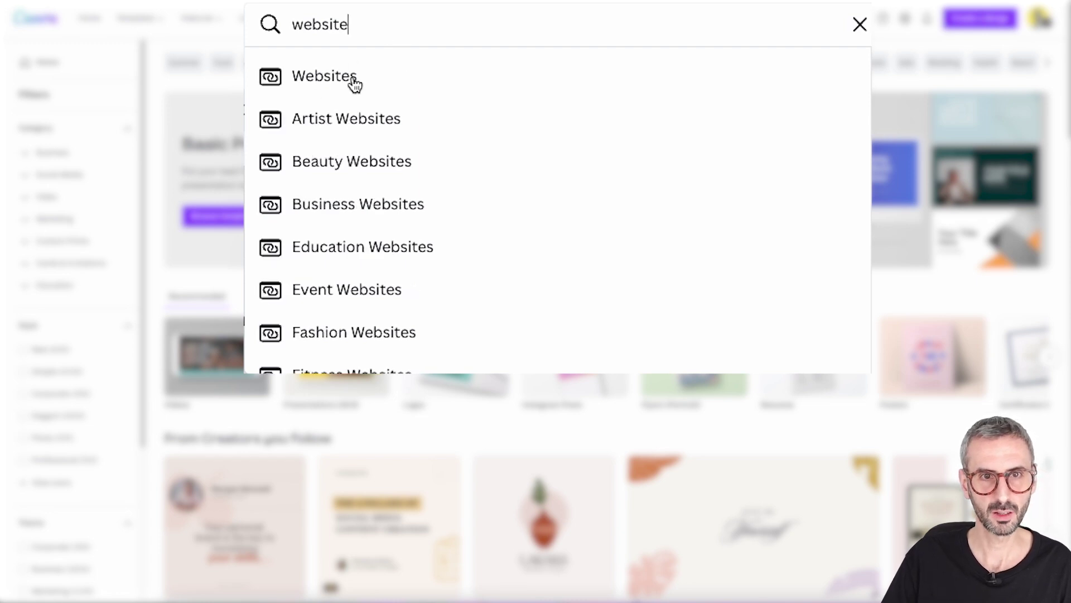
pyautogui.click(331, 93)
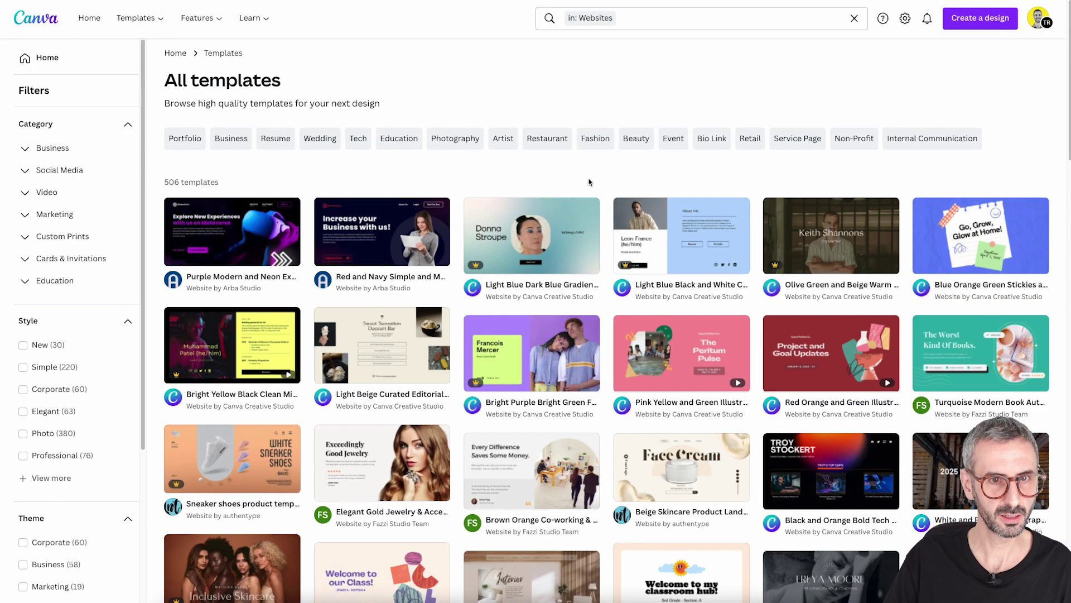
# Star the White and Orange Simple Light real estate portfolio website template
pyautogui.scroll(-2, 582, 232)
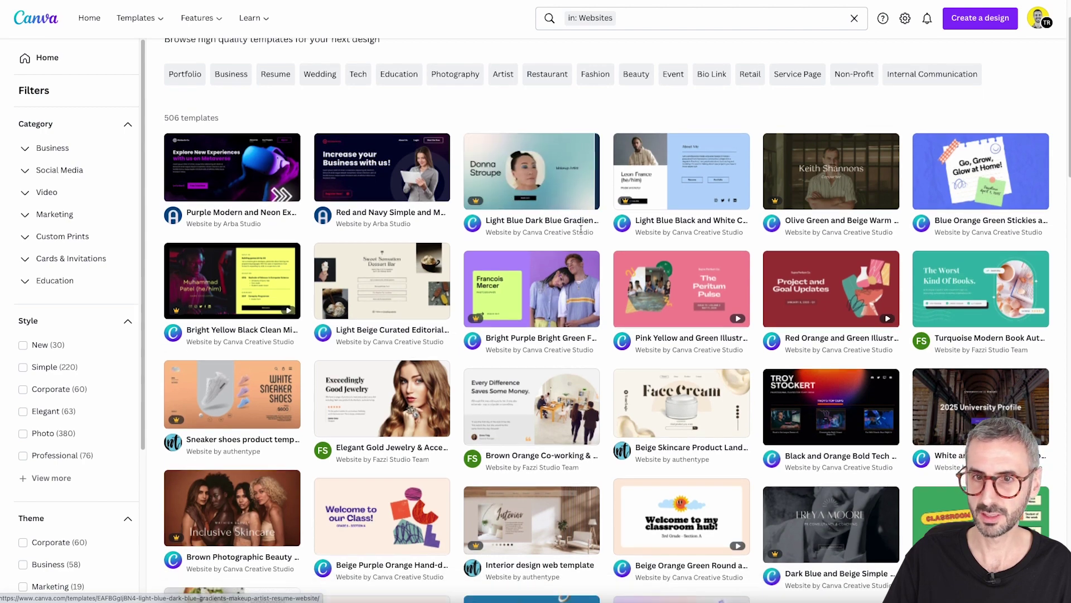
pyautogui.scroll(-5, 655, 311)
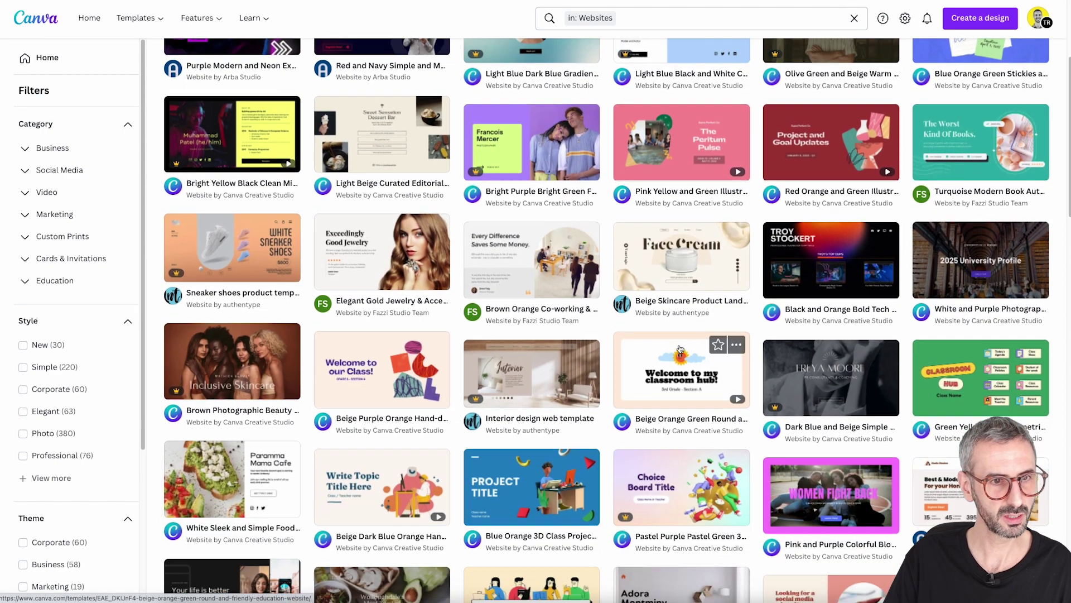
pyautogui.scroll(-7, 679, 349)
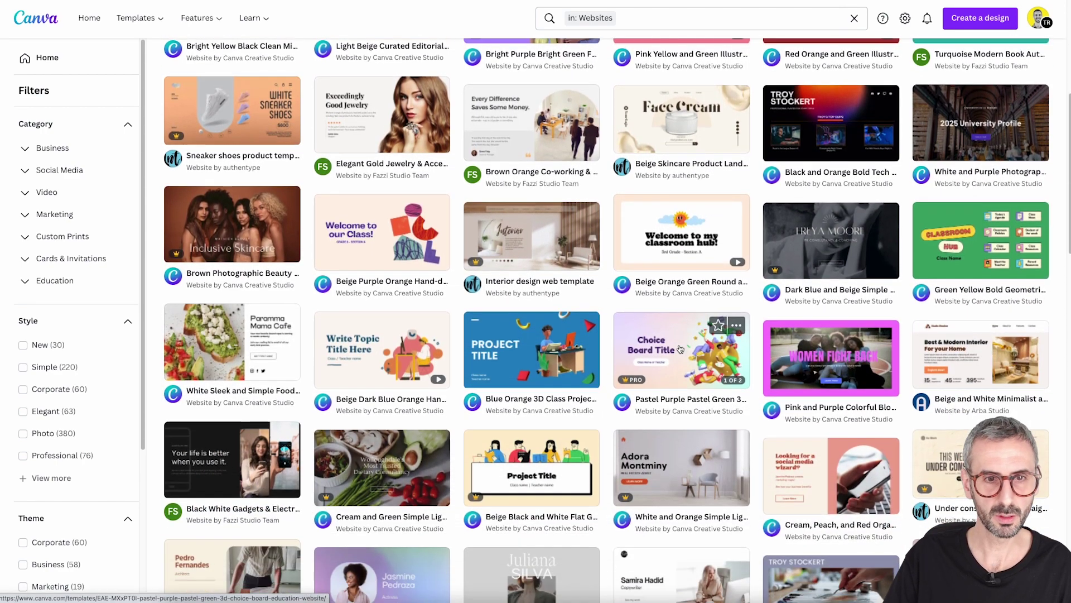
pyautogui.scroll(-1, 680, 348)
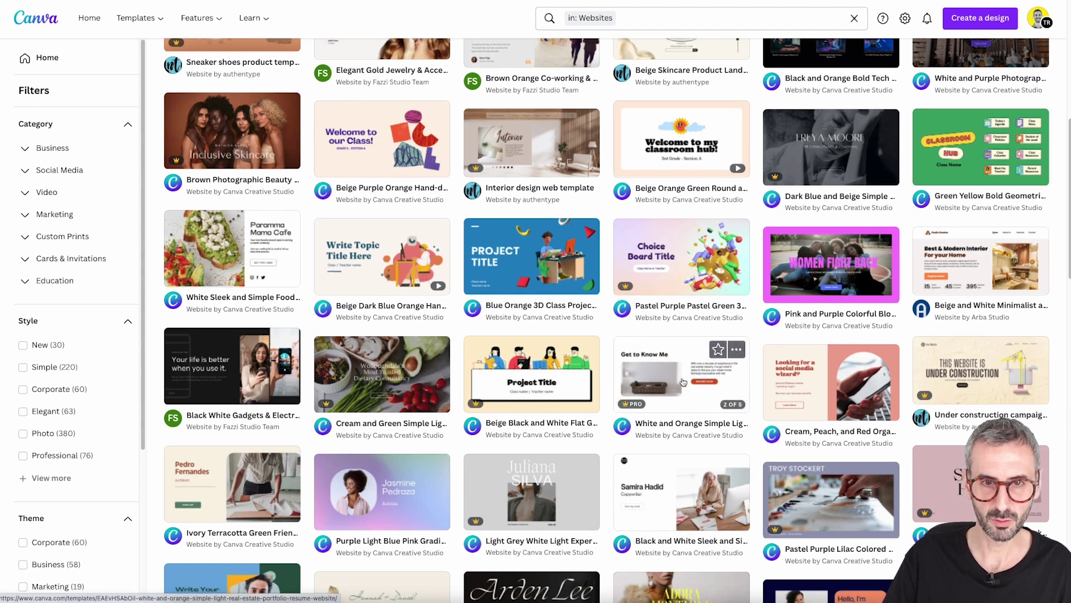
pyautogui.click(718, 350)
# Star the Black and Lilac Simple Dark team event template and the Tan Sleek and Simple website template
pyautogui.scroll(-5, 682, 383)
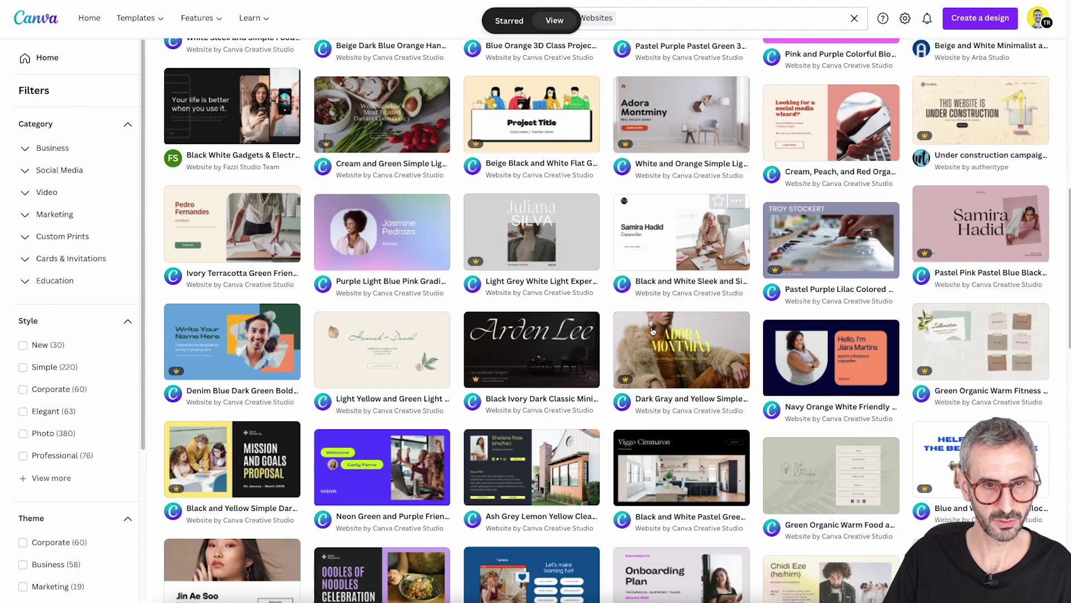
pyautogui.scroll(-2, 542, 361)
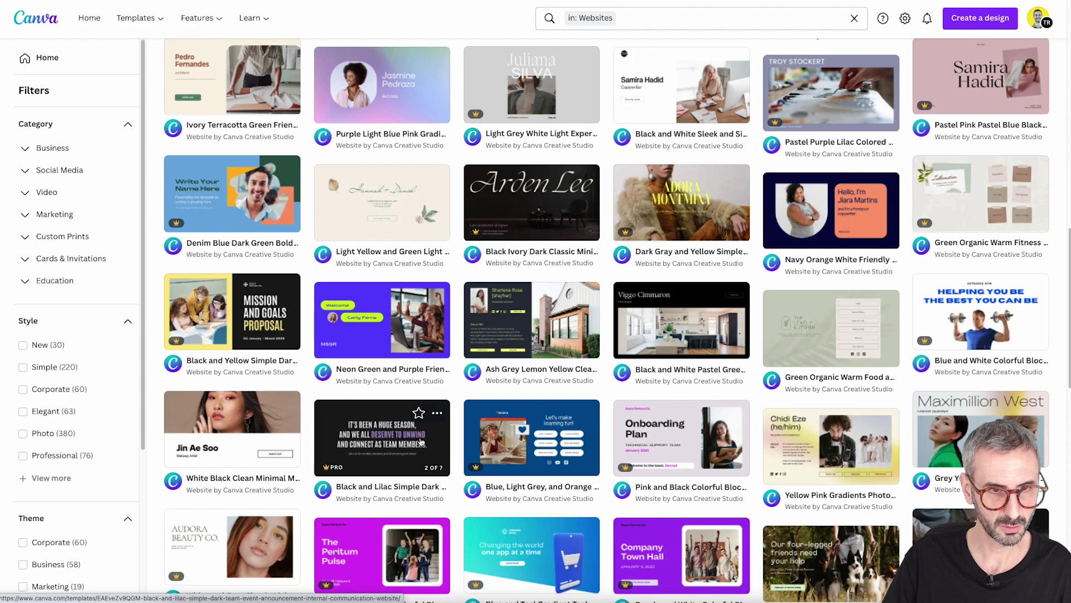
pyautogui.click(418, 413)
pyautogui.scroll(-4, 417, 414)
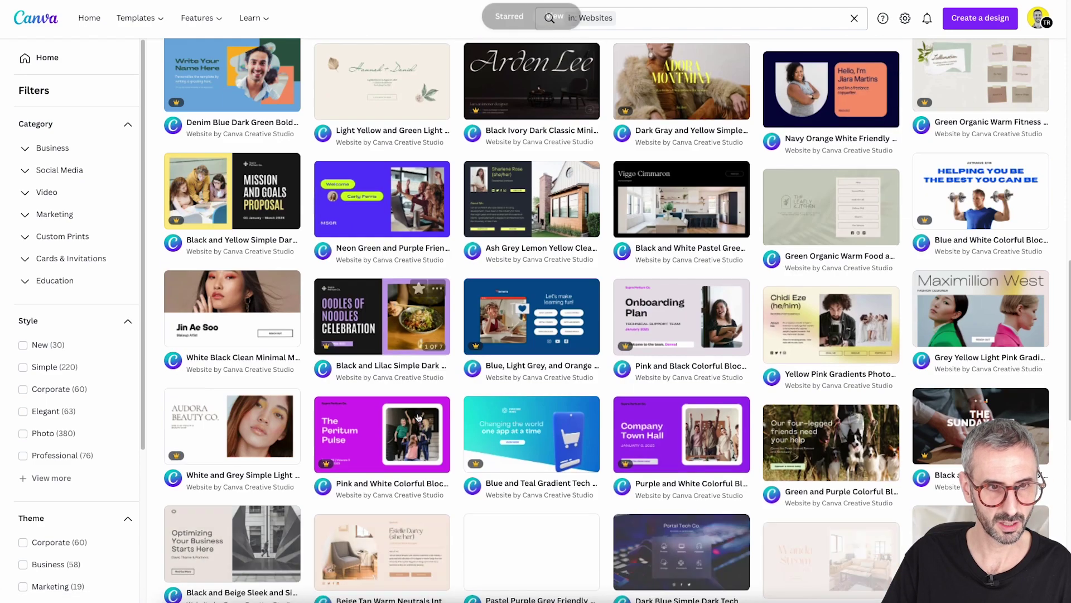
pyautogui.scroll(-15, 418, 413)
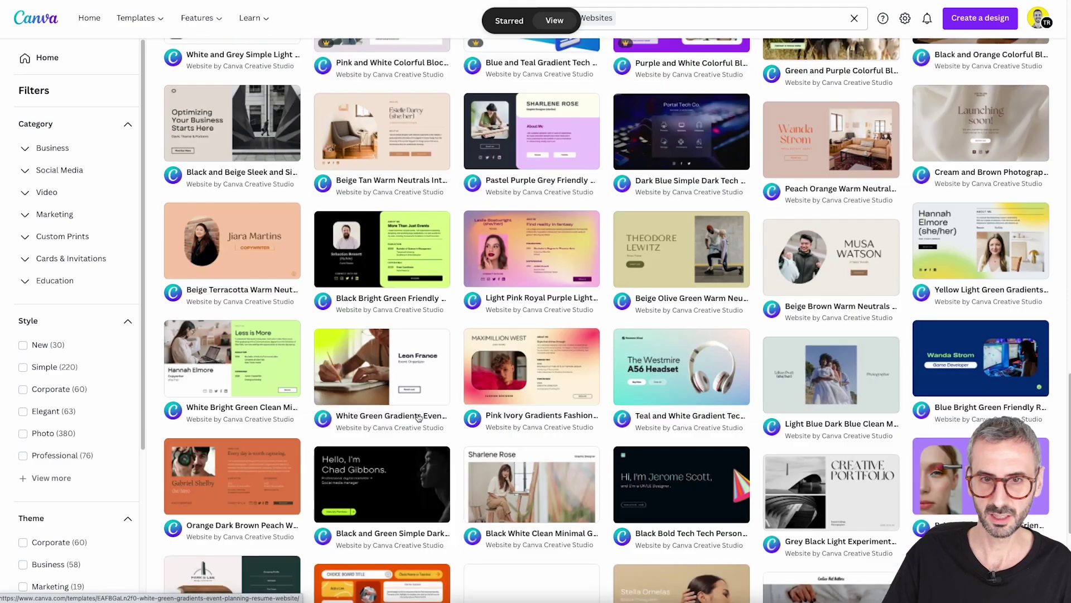
pyautogui.scroll(-1, 419, 418)
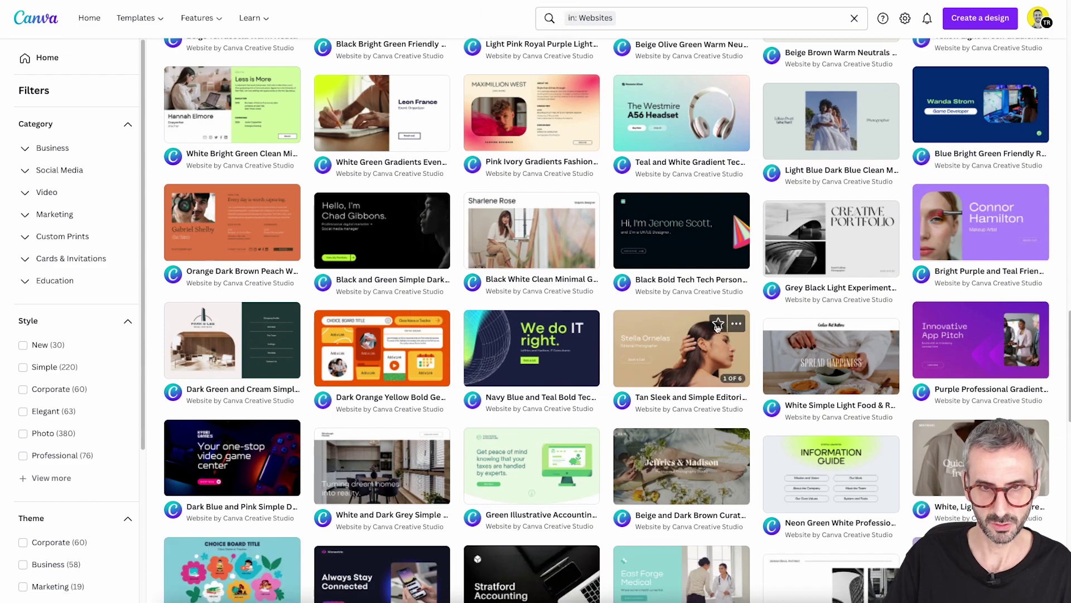
pyautogui.click(718, 325)
# Leave the website templates and return to the overview of all projects
pyautogui.scroll(-10, 704, 357)
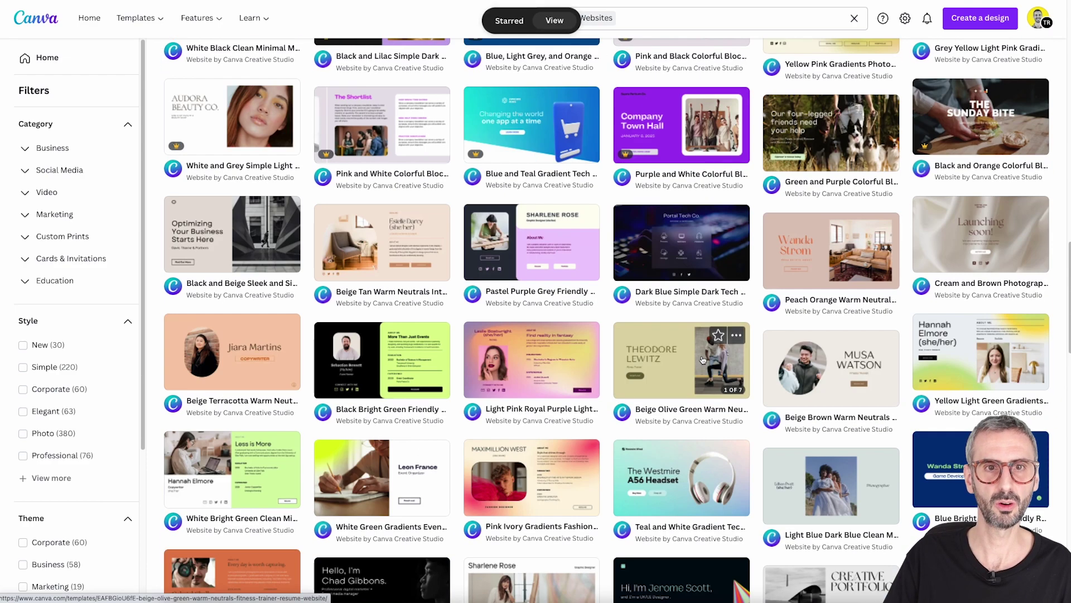
pyautogui.scroll(20, 703, 359)
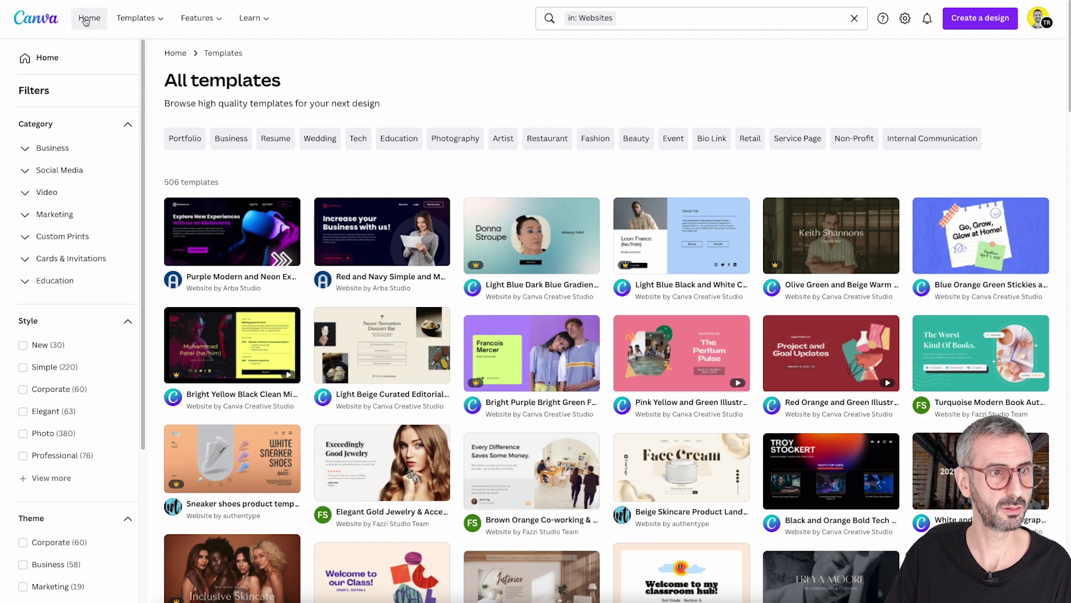
pyautogui.click(85, 21)
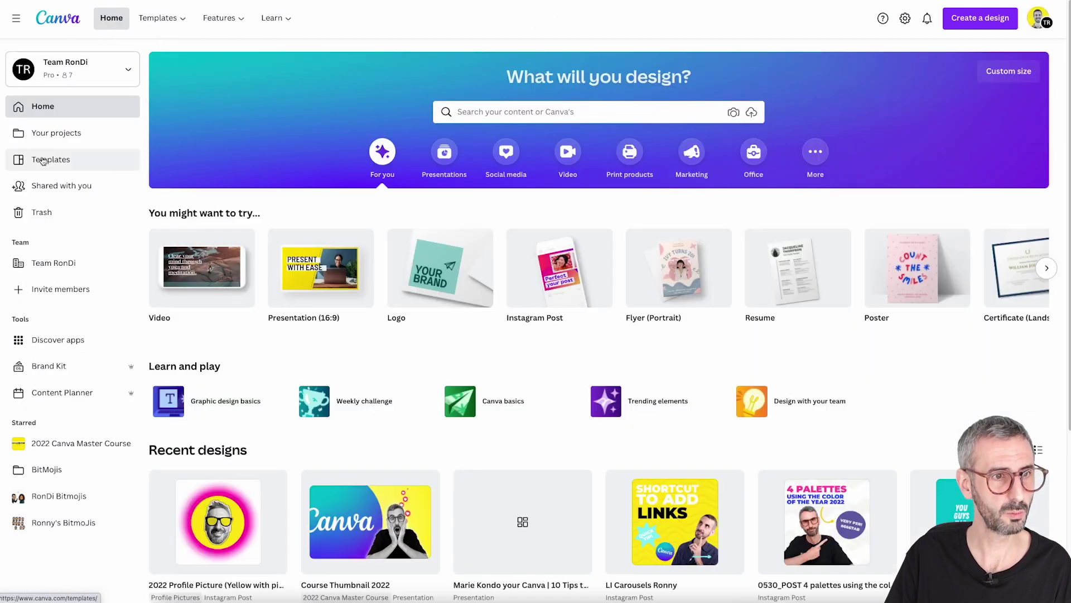
pyautogui.click(50, 132)
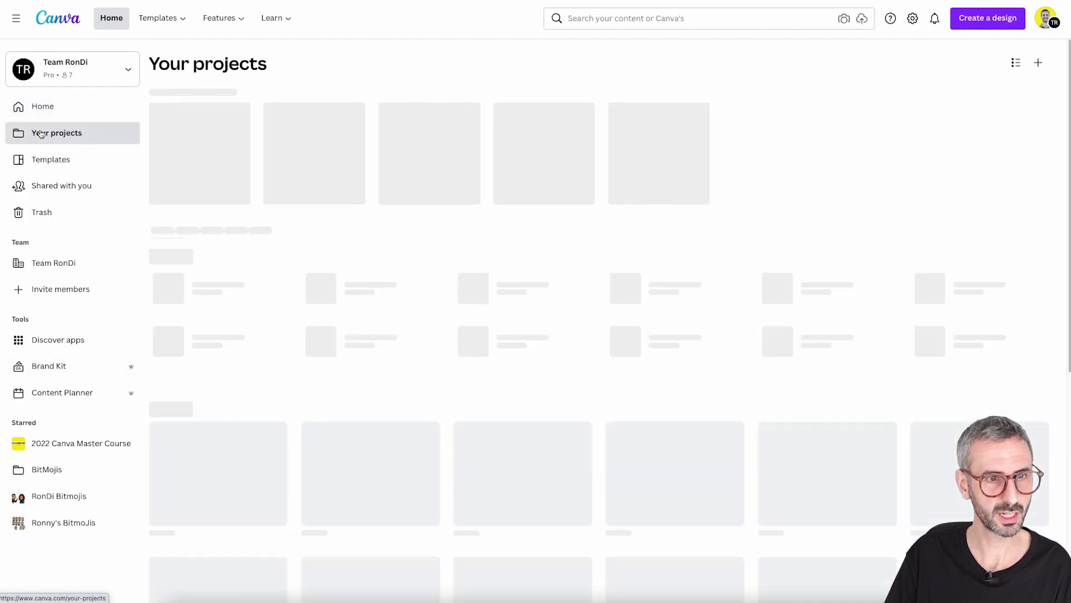
# Show only the folders in the projects overview and open the Starred folder
pyautogui.click(217, 241)
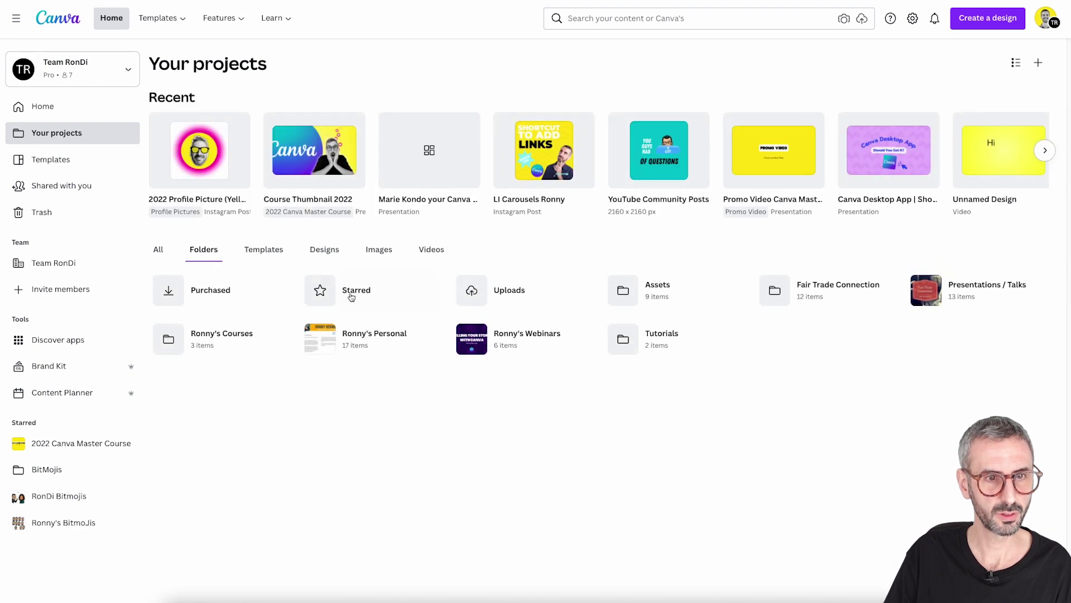
pyautogui.click(355, 293)
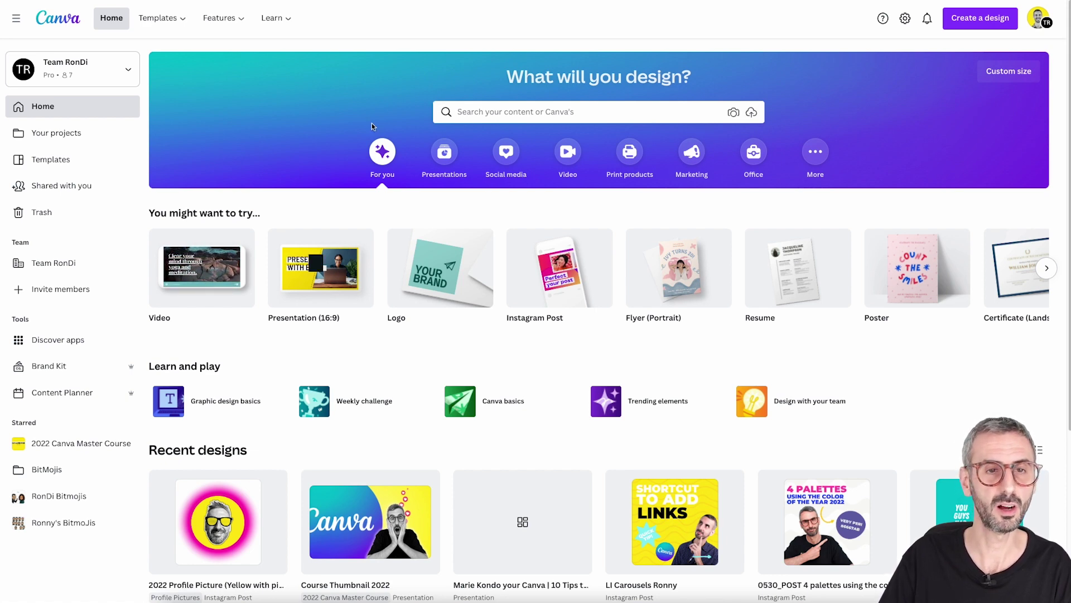
# Search your own projects for "canva master course" and open the 2022 Canva Master Course folder
pyautogui.click(612, 113)
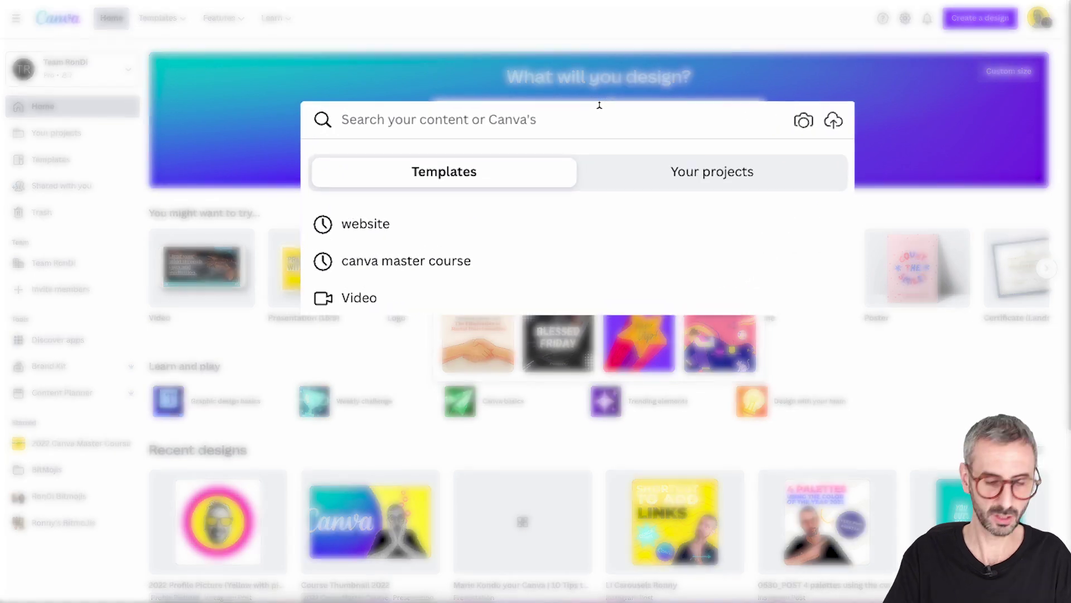
pyautogui.write('canva master course')
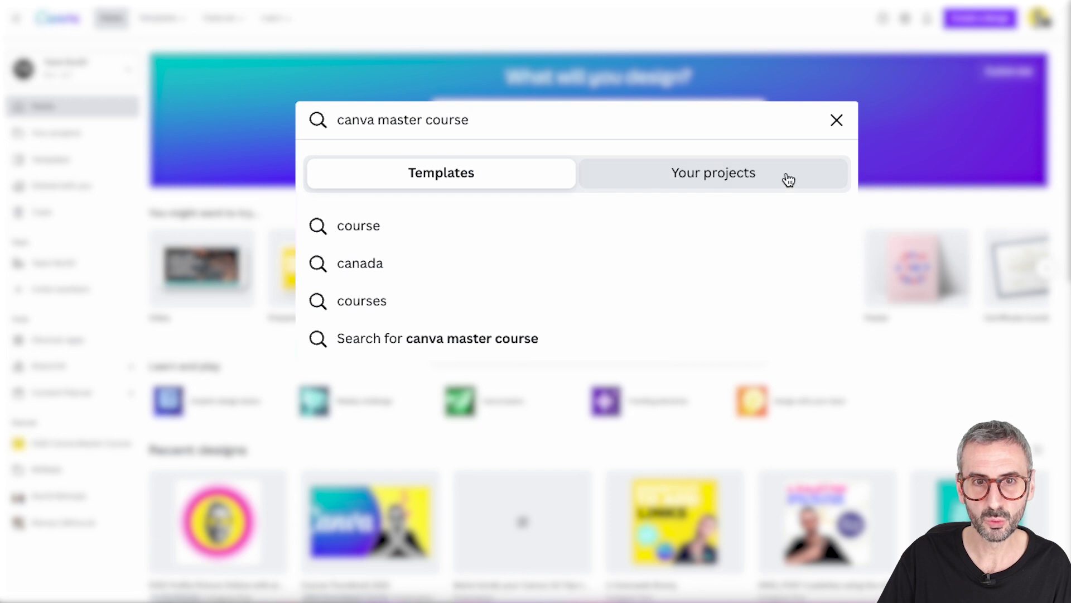
pyautogui.click(747, 178)
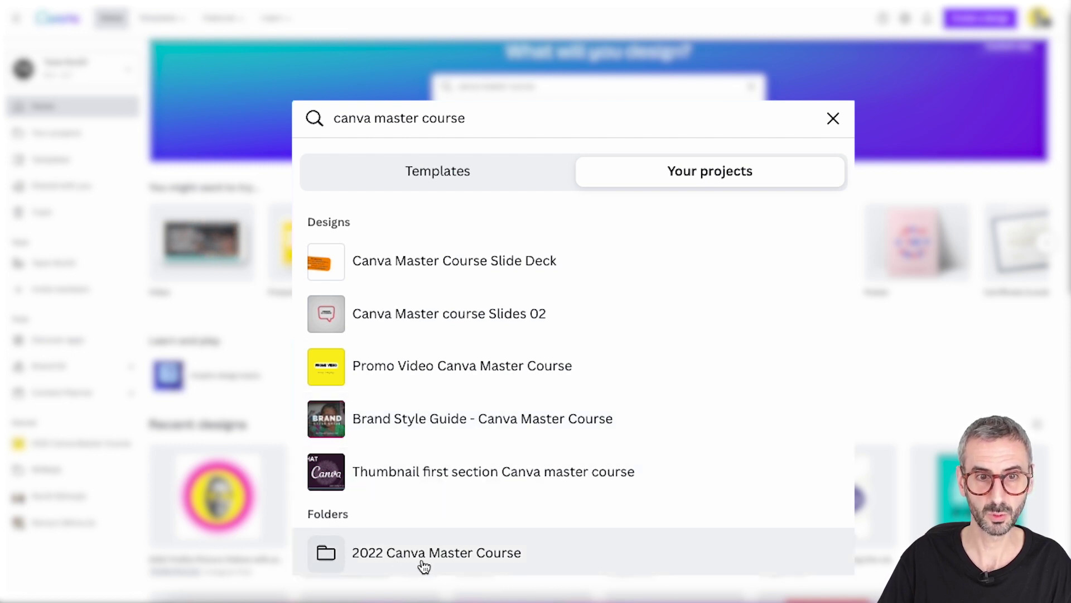
pyautogui.click(517, 560)
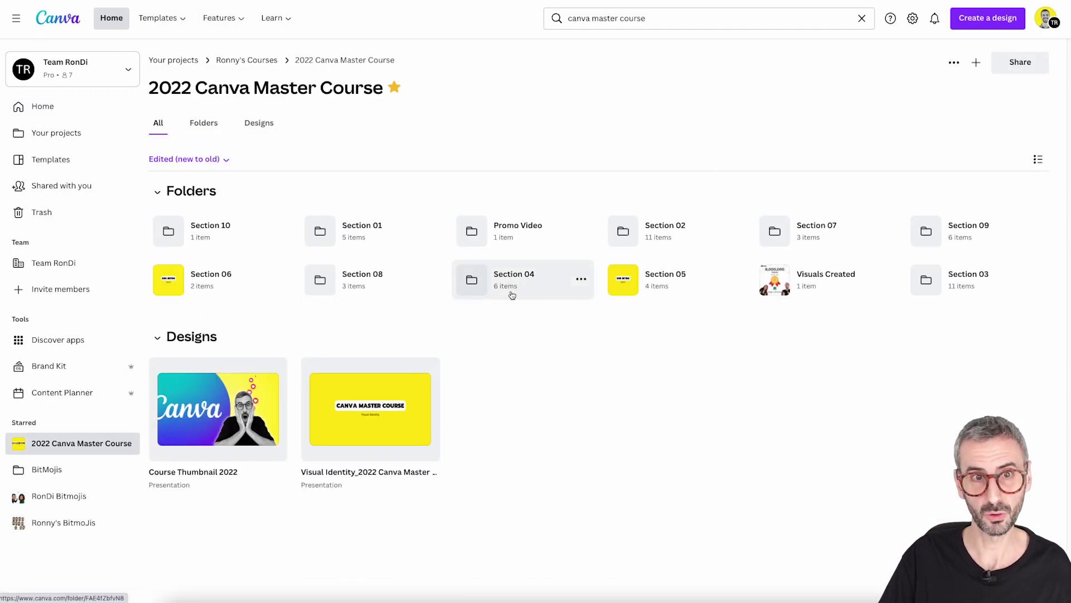
# Replace the search term with "S01L05" to find that lesson's design among your own projects
pyautogui.click(662, 20)
pyautogui.moveTo(661, 20); pyautogui.dragTo(538, 21)
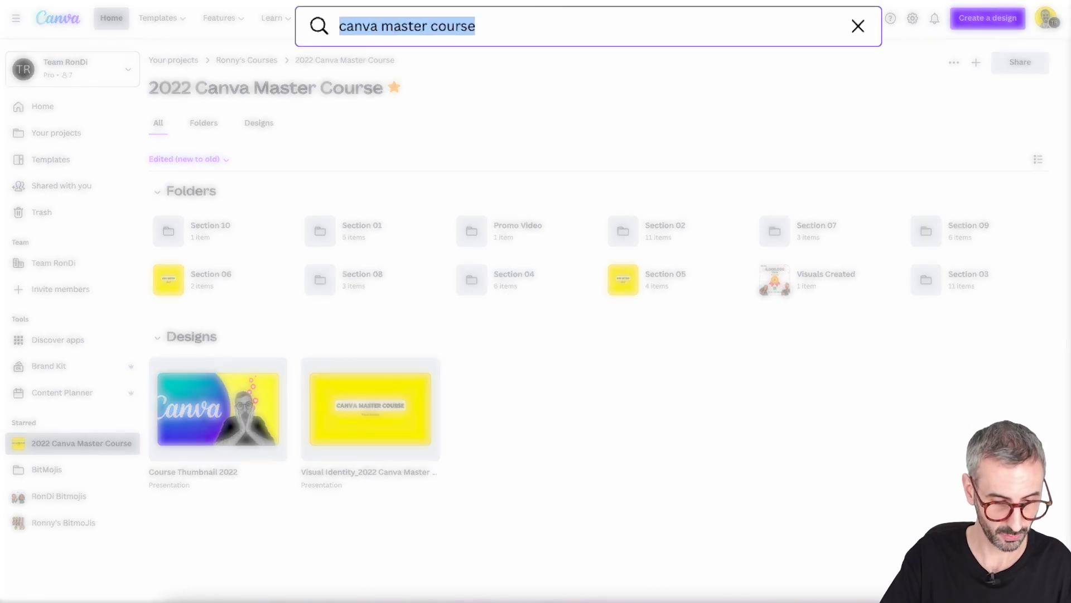
pyautogui.write('s01L05')
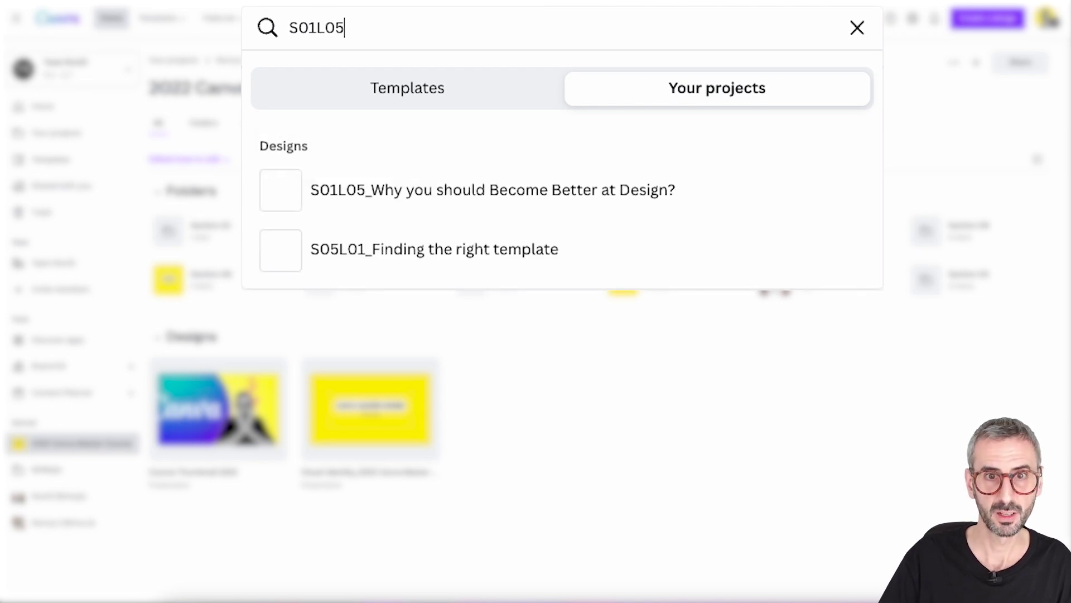